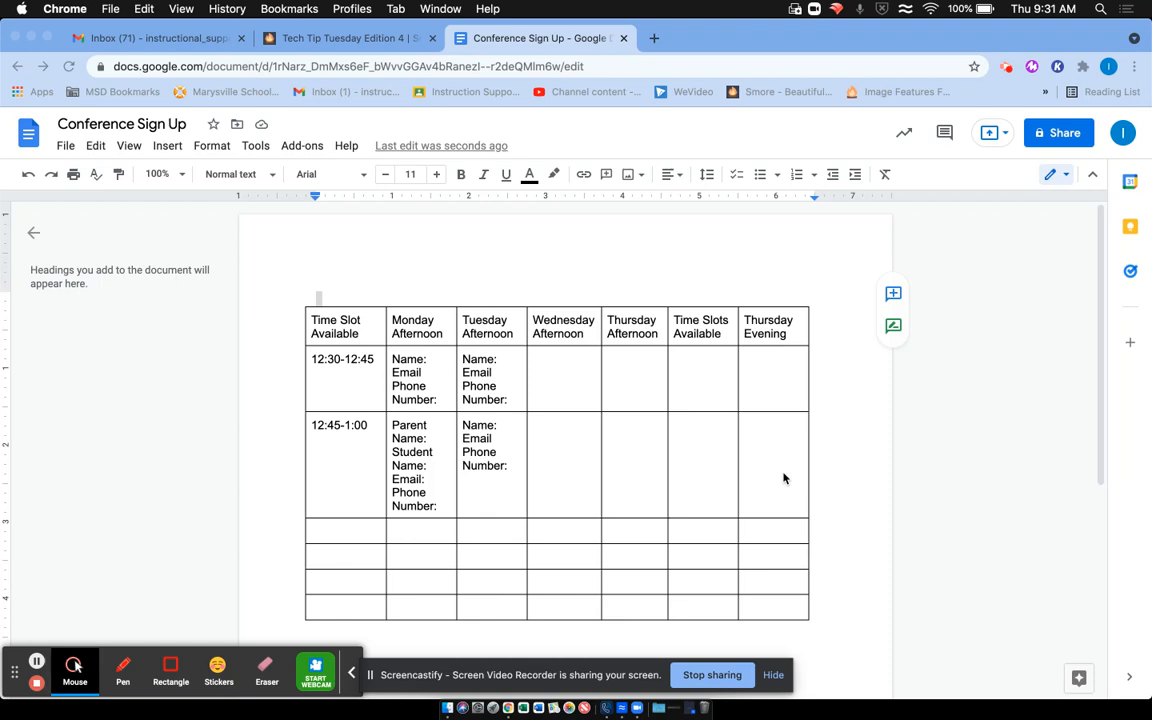
click(187, 130)
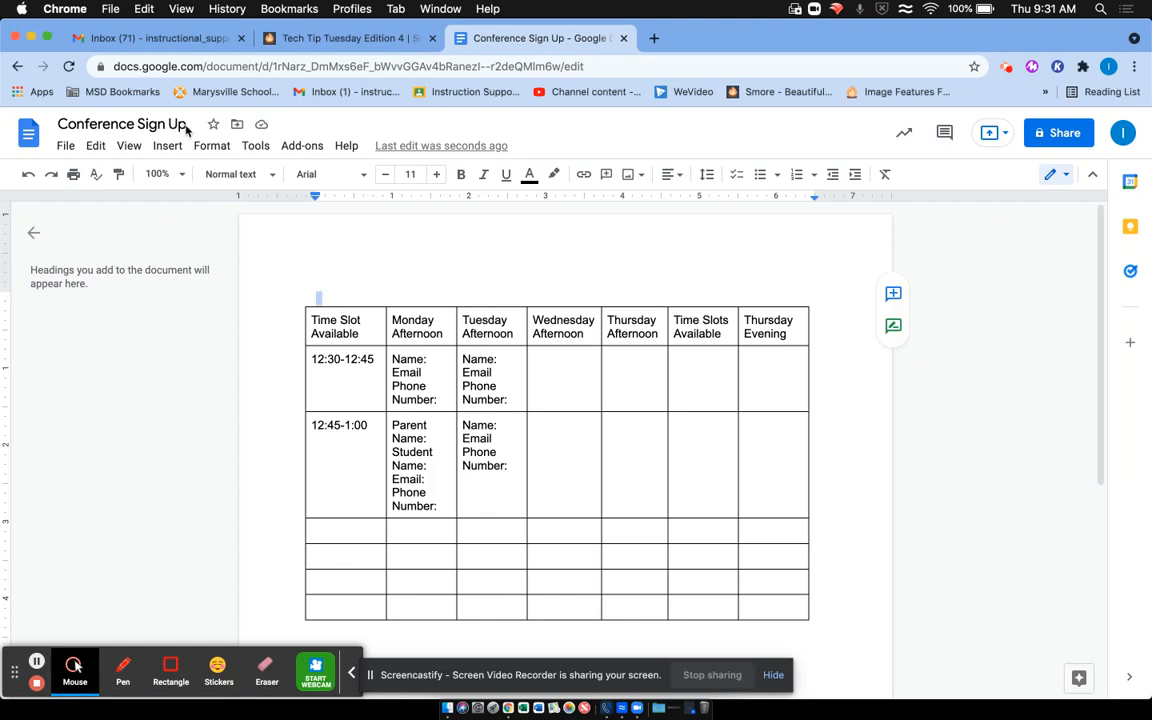
click(185, 125)
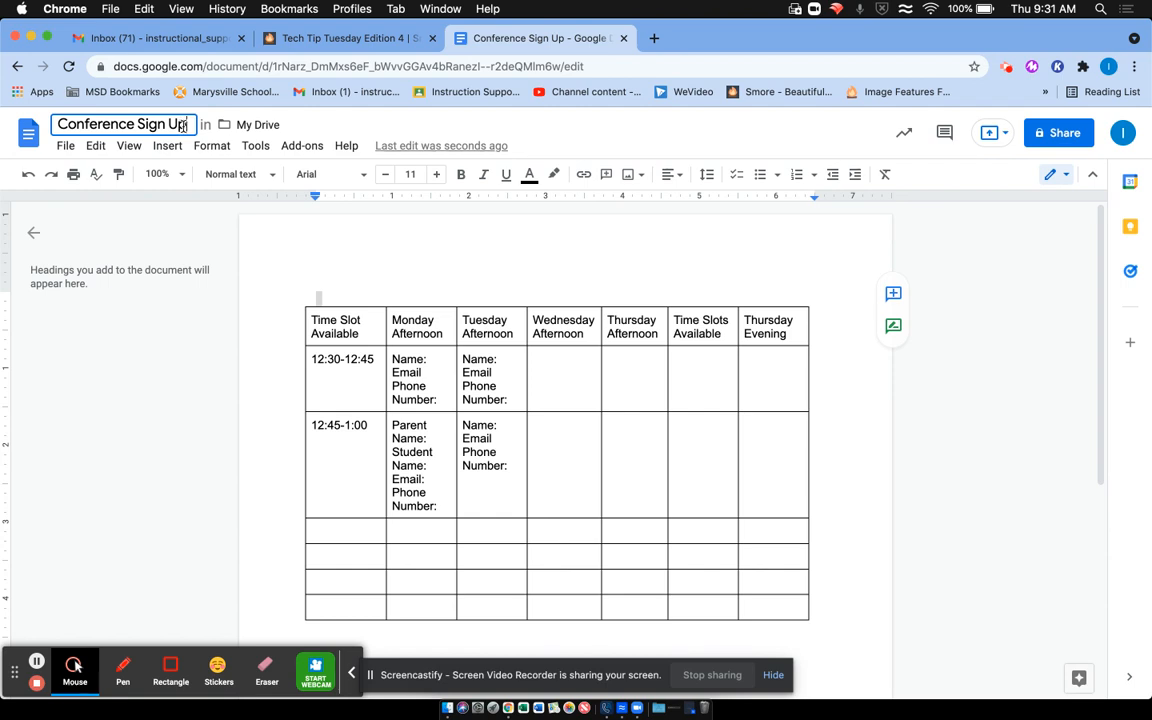
click(306, 289)
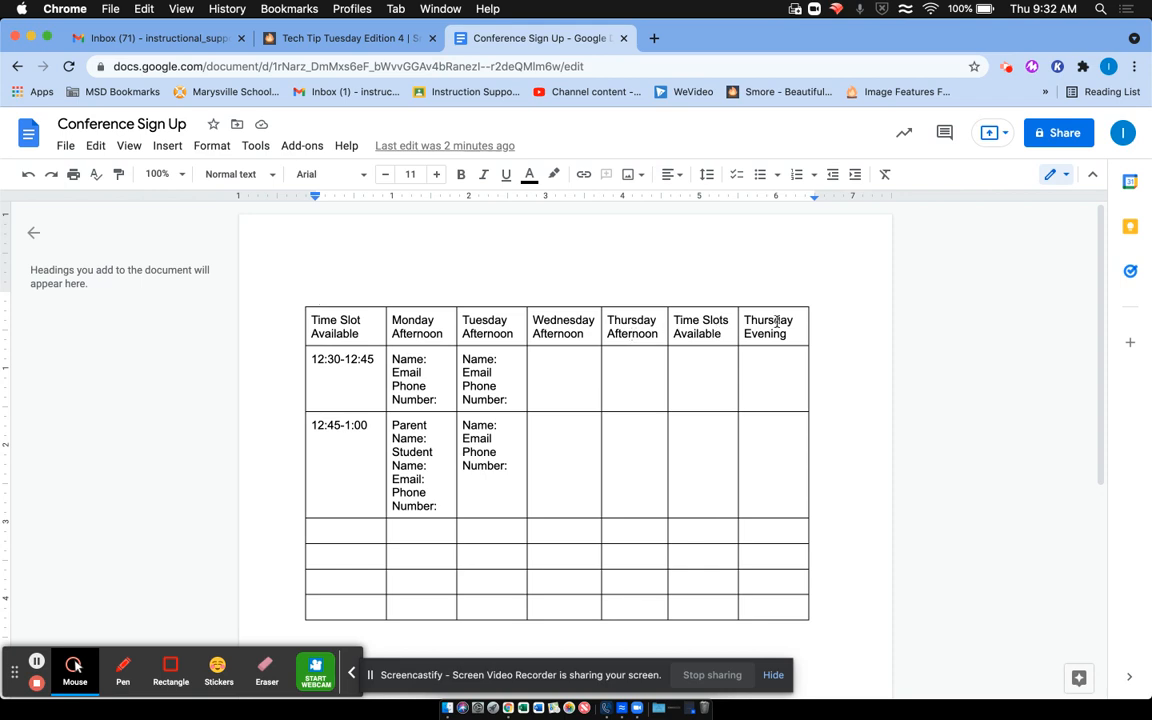
Enter the evening slots 4:00-4:15 and 4:20-4:35 in the first two rows under Time Slots Available
click(698, 367)
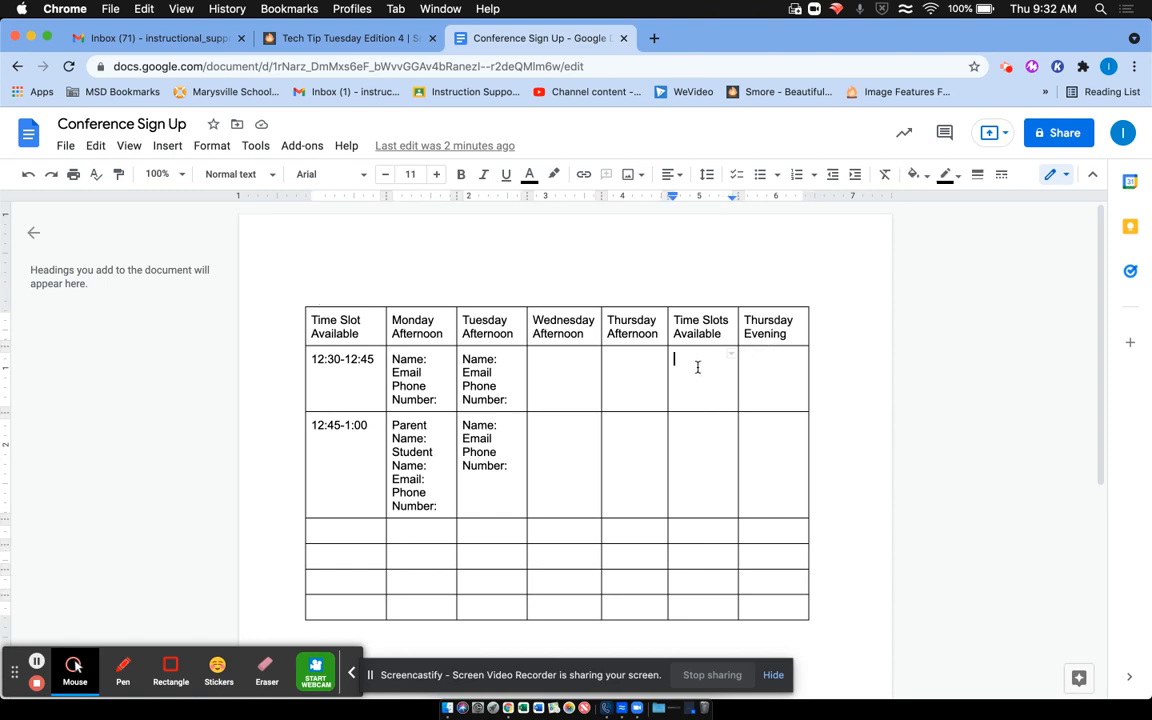
text(4:)
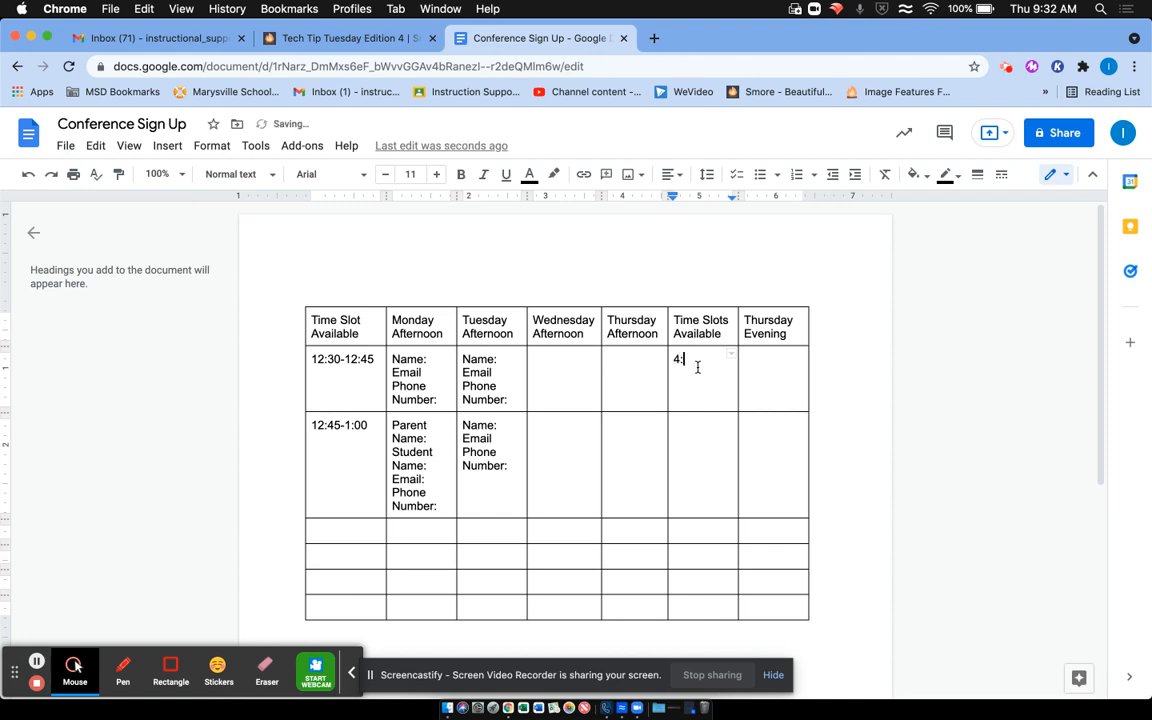
text(00-4:15)
double_click(689, 437)
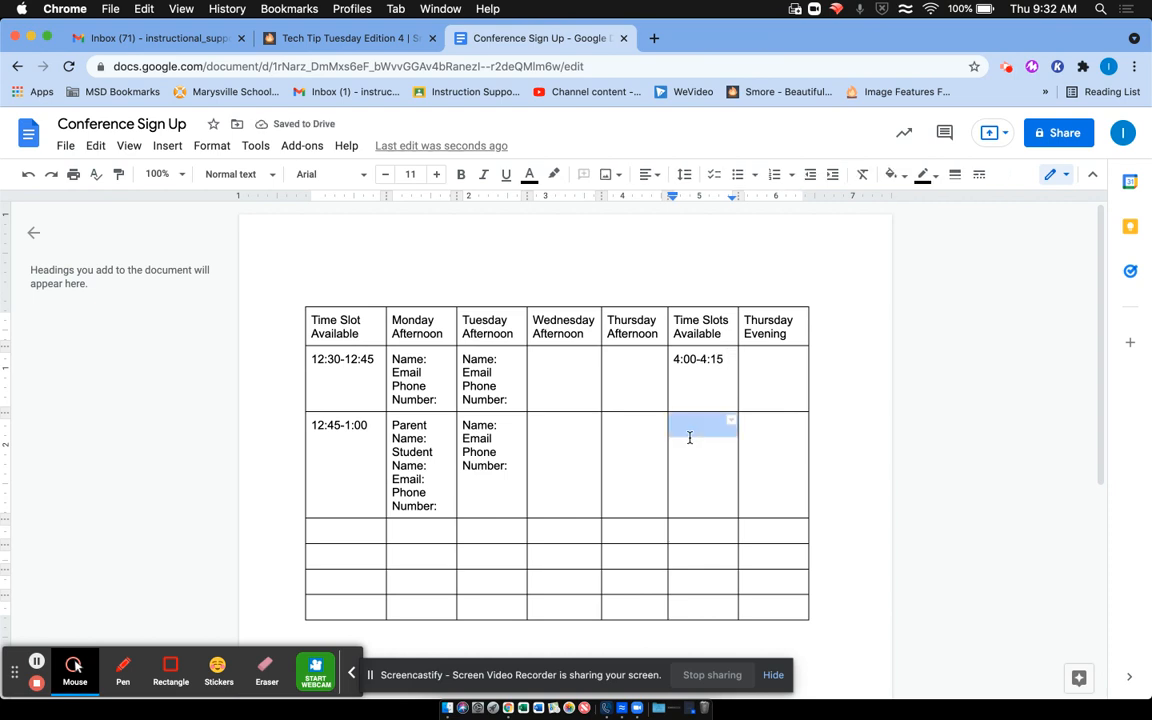
text(4:20)
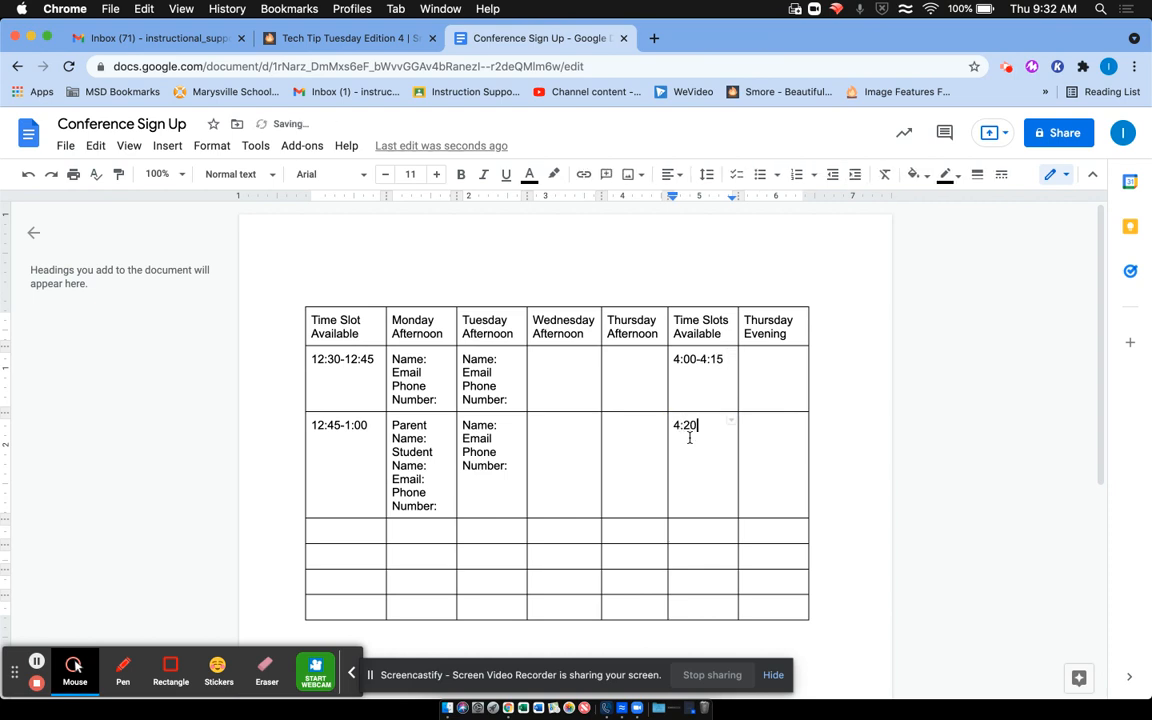
text(-4:35)
Change the second afternoon slot to 12:50-1:05 and add a colon after Email in the first Monday Afternoon entry
click(340, 428)
key(BackSpace)
key(BackSpace)
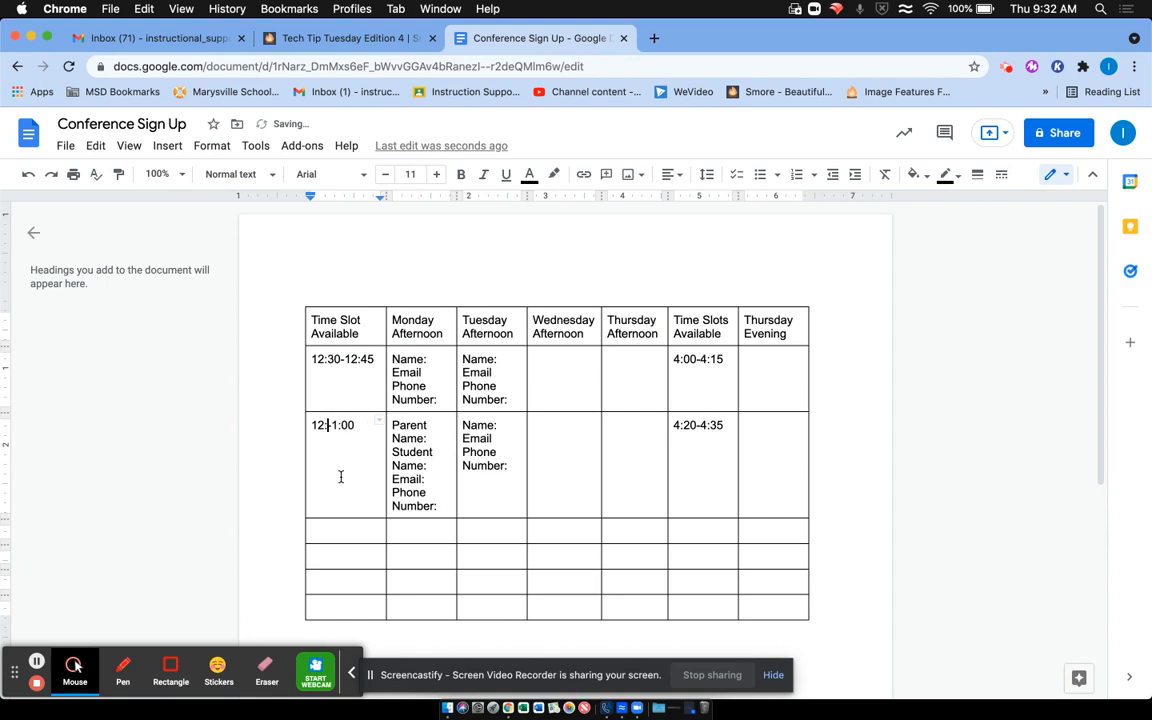
text(50)
click(368, 425)
key(BackSpace)
text(5)
click(424, 386)
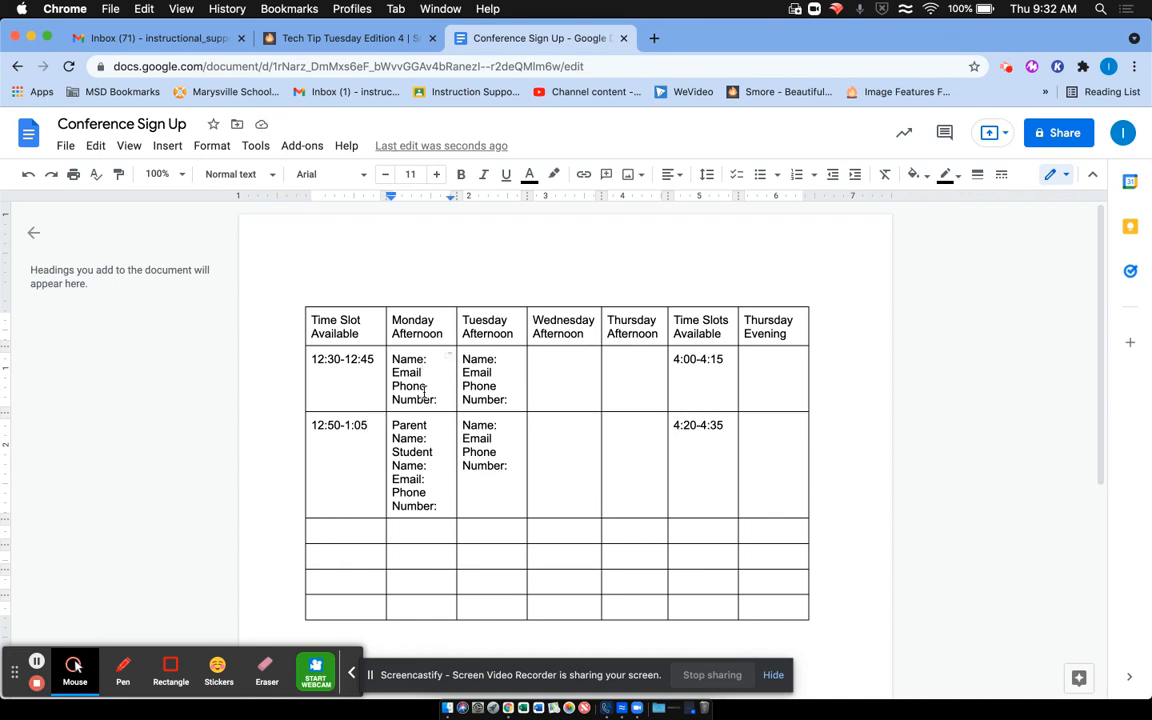
text(:)
scroll(349, 285, down, 2)
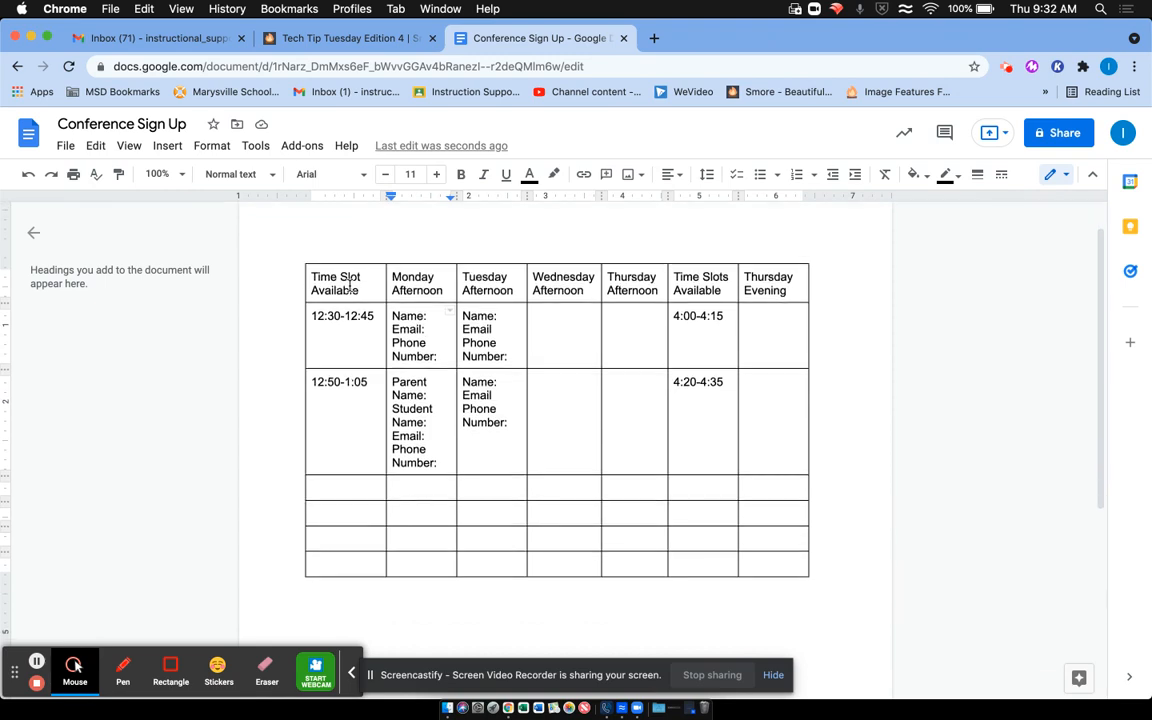
scroll(349, 285, down, 5)
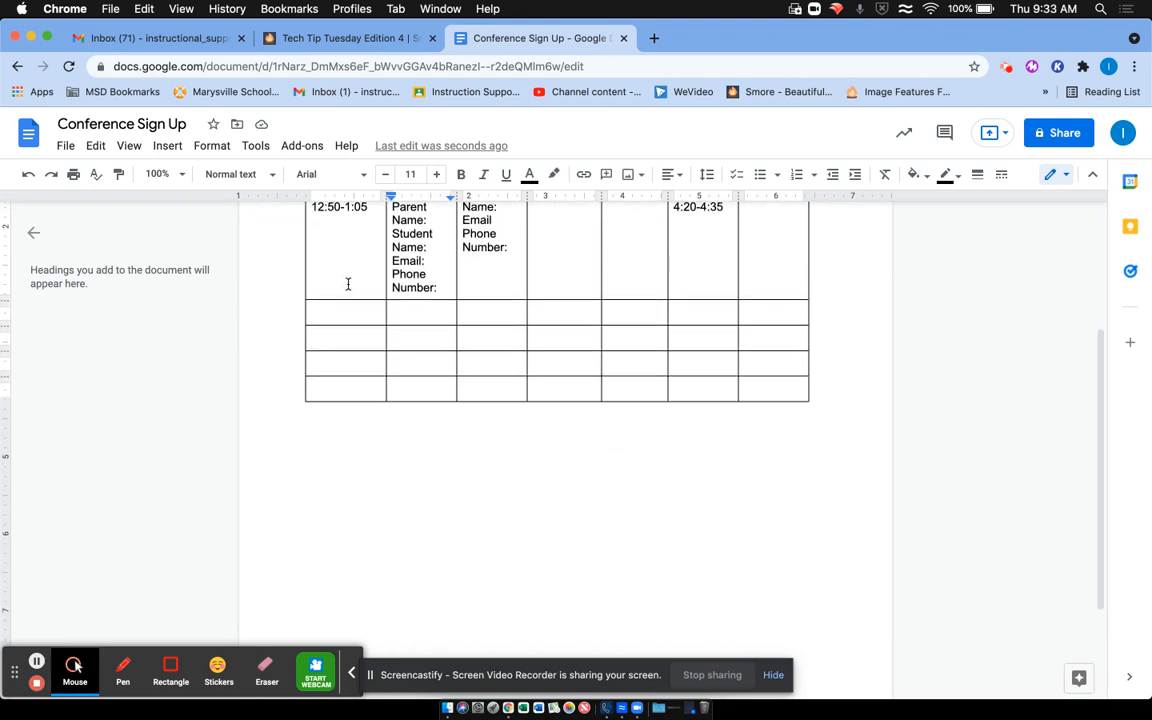
click(165, 146)
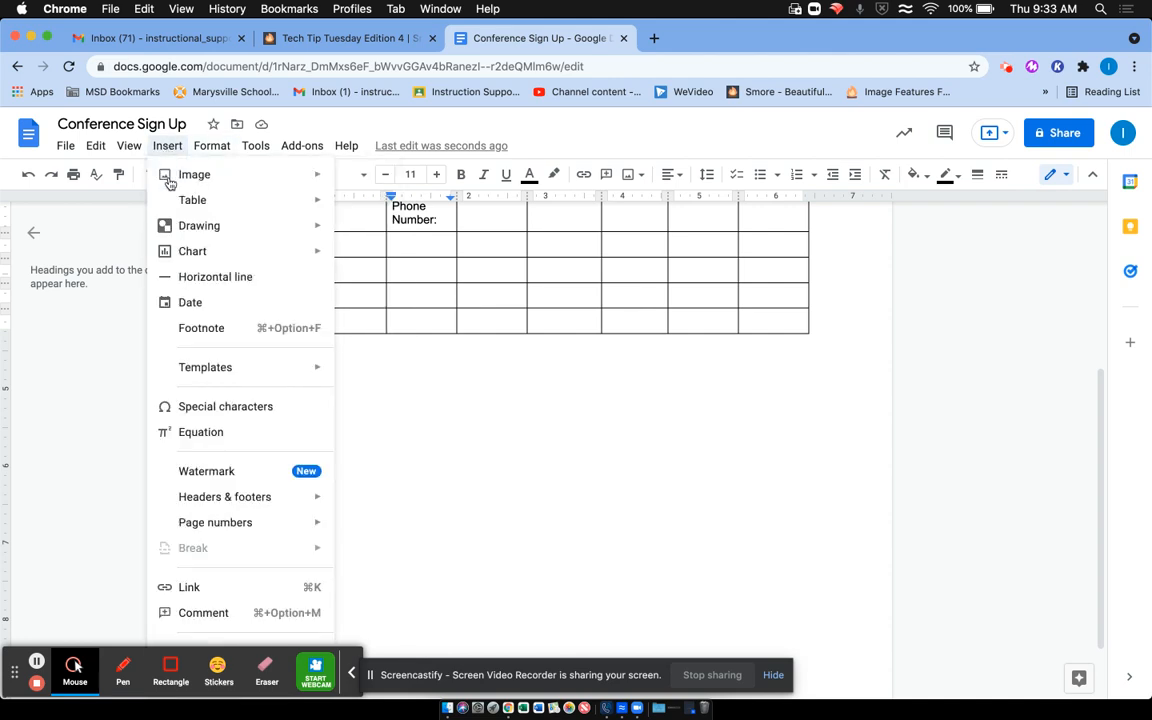
mouse_move(174, 204)
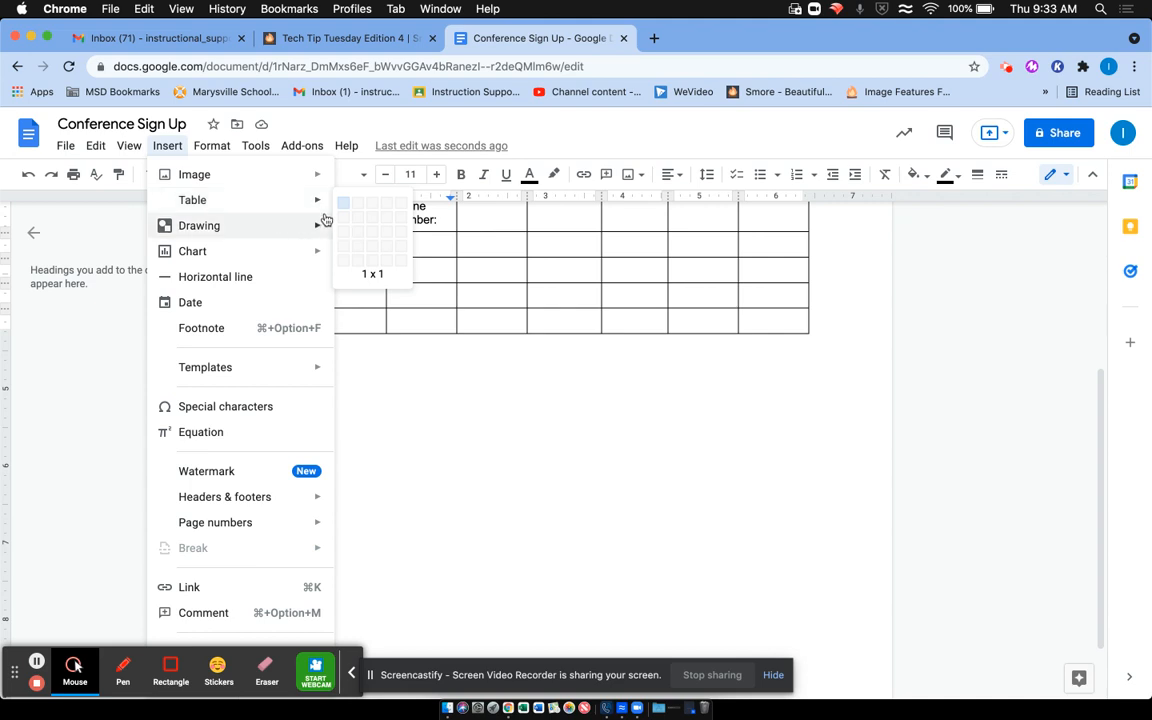
mouse_move(322, 207)
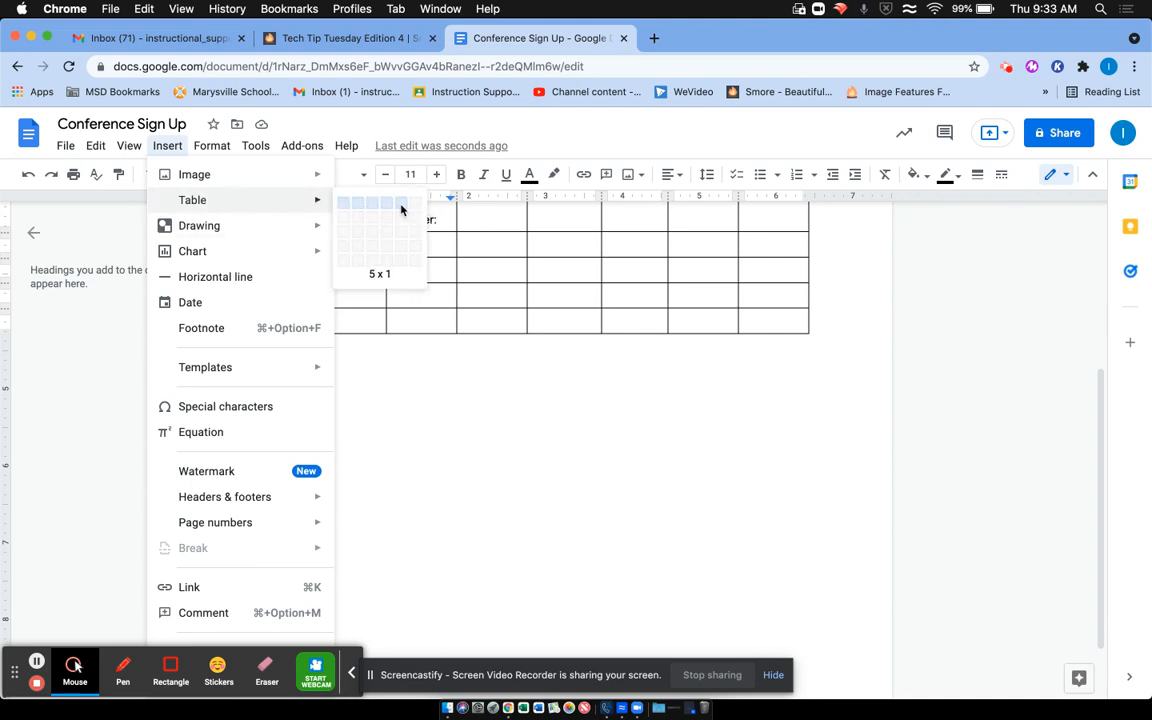
click(402, 283)
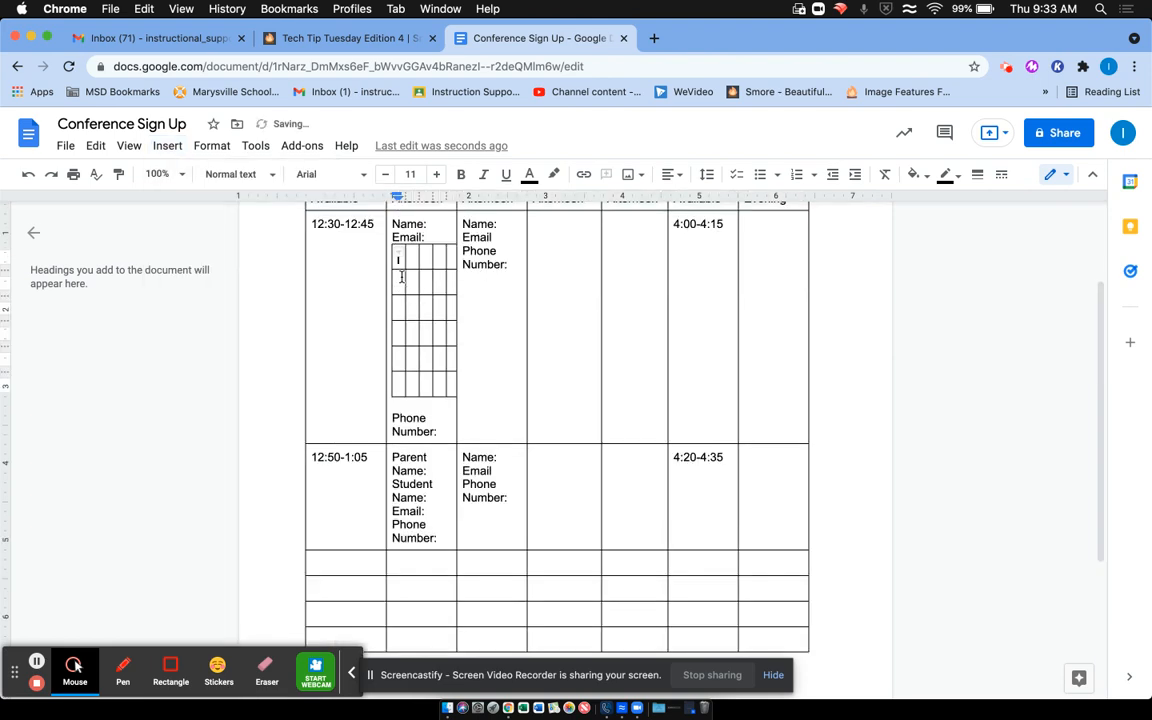
right_click(412, 287)
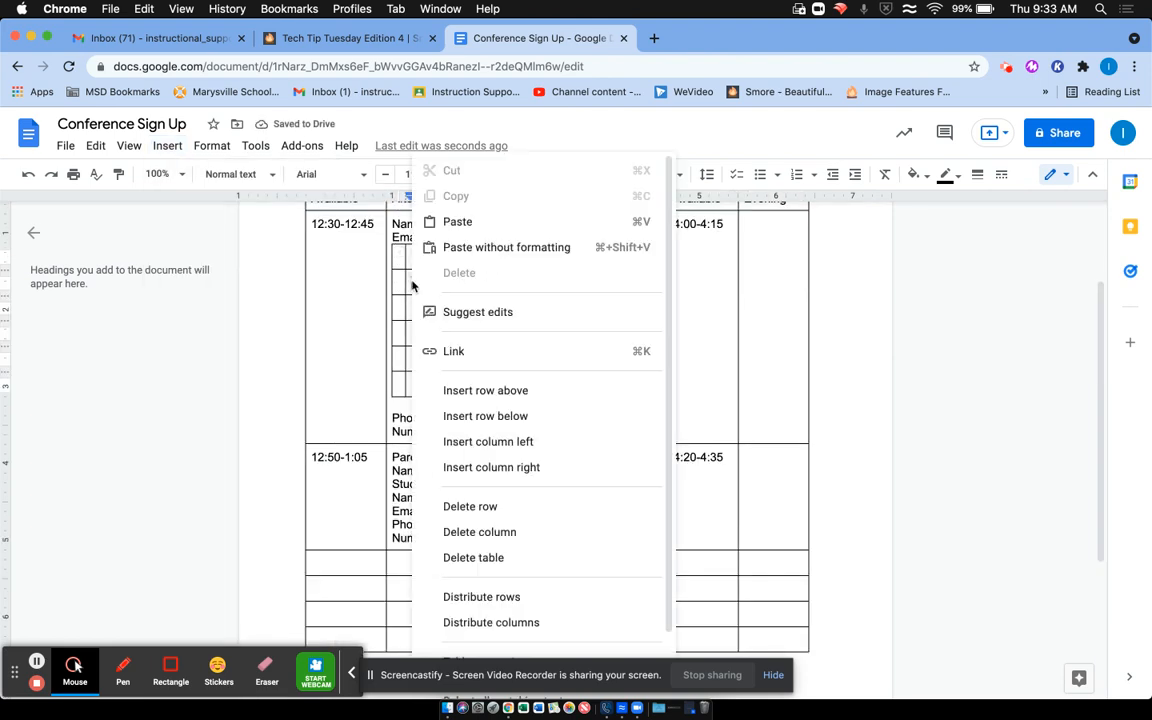
click(473, 557)
Insert a new table of 4 columns by 6 rows below the existing sign-up table
scroll(347, 419, down, 3)
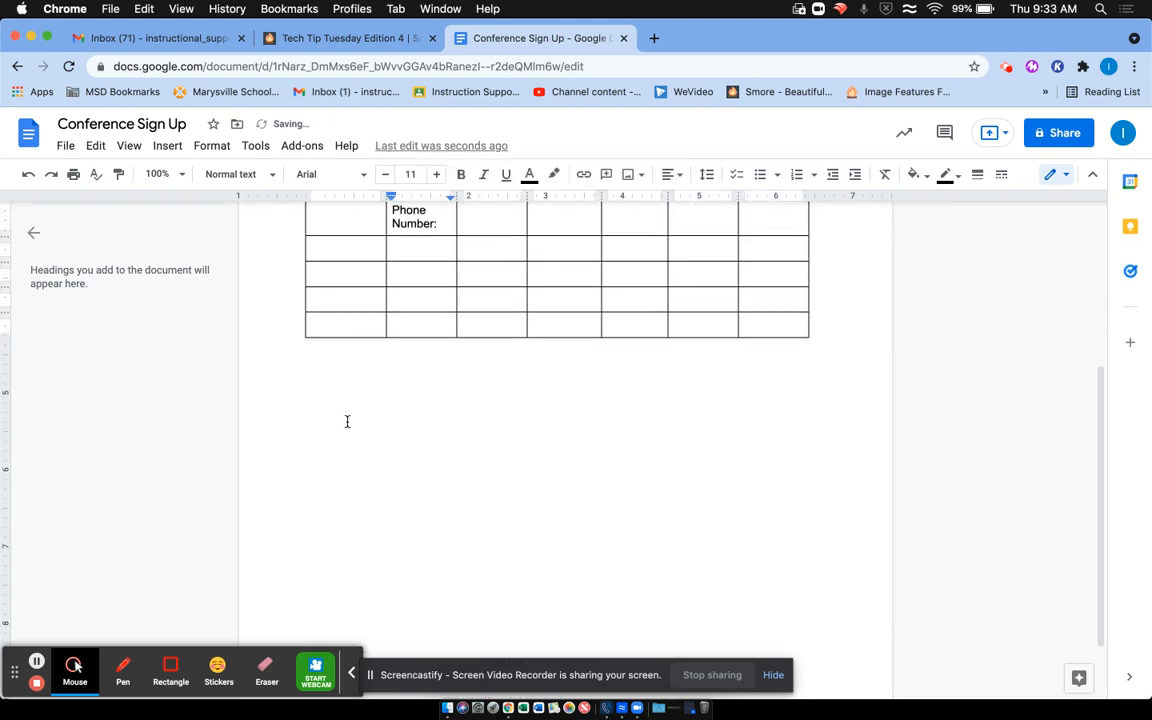
click(214, 148)
mouse_move(165, 142)
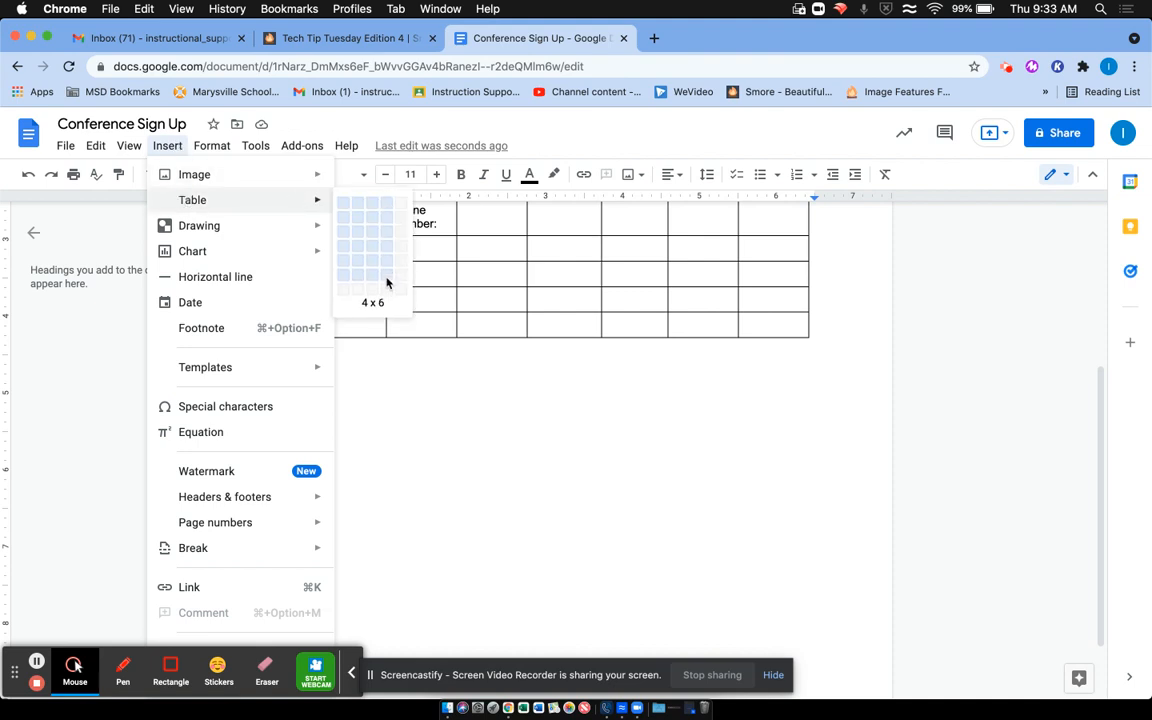
click(387, 283)
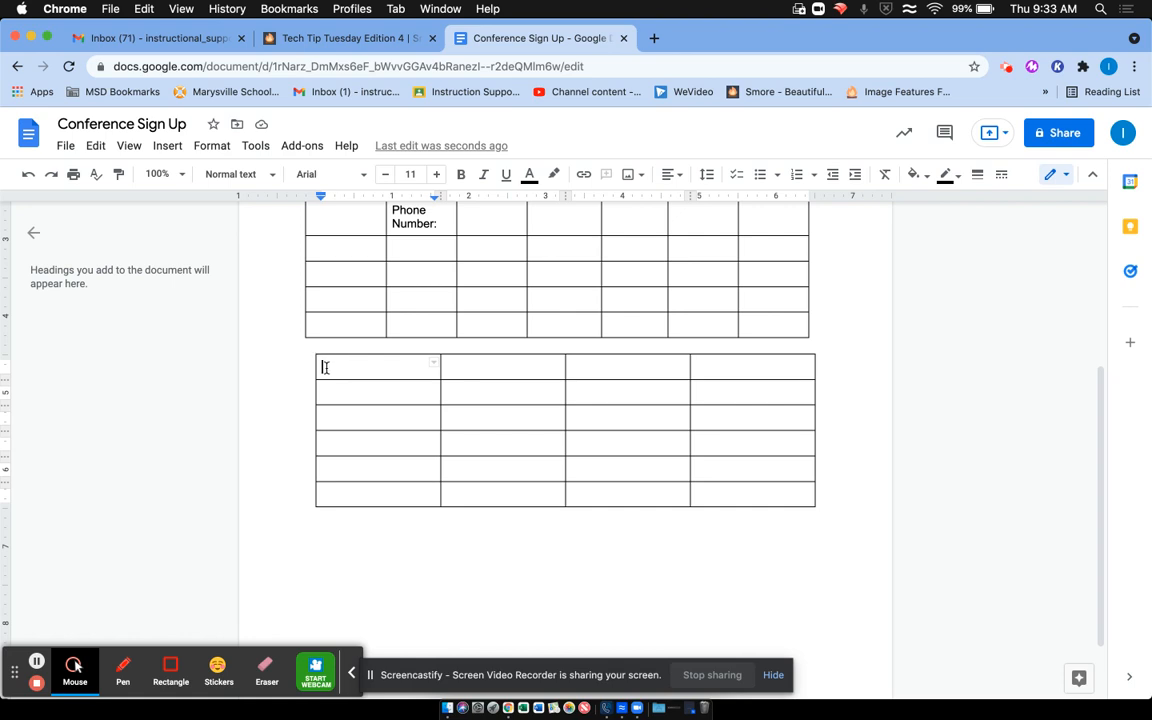
Add a column to the left of the new table's first column and a row below its top row
right_click(325, 368)
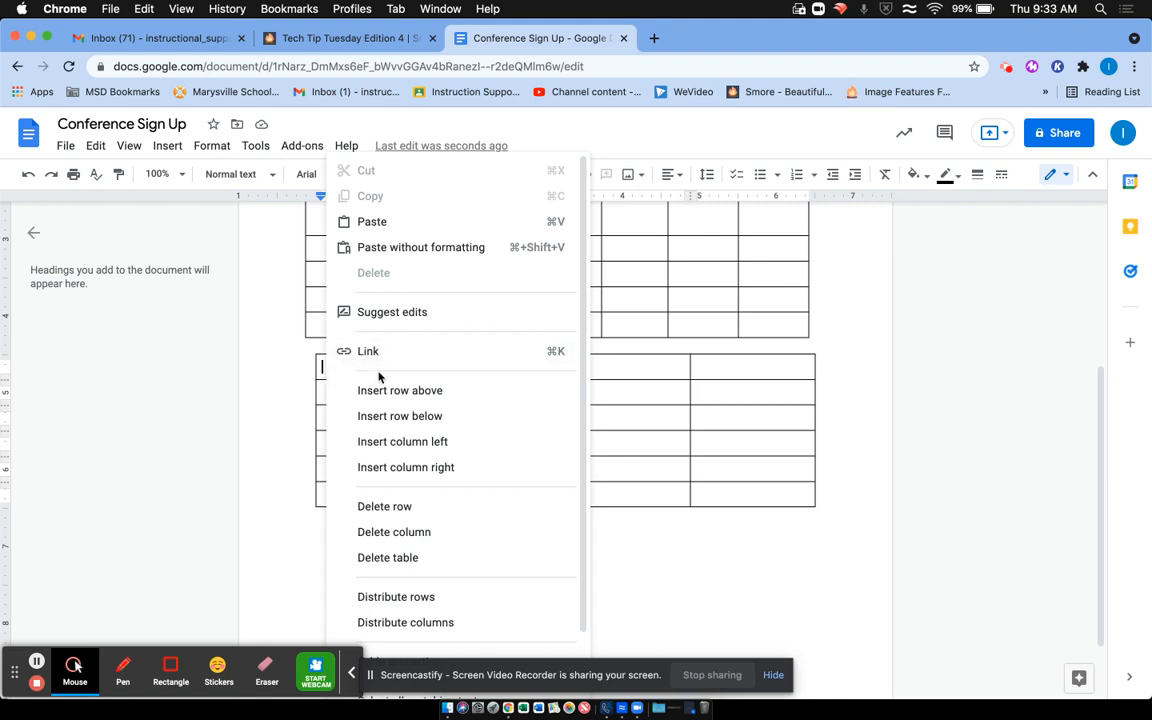
click(378, 441)
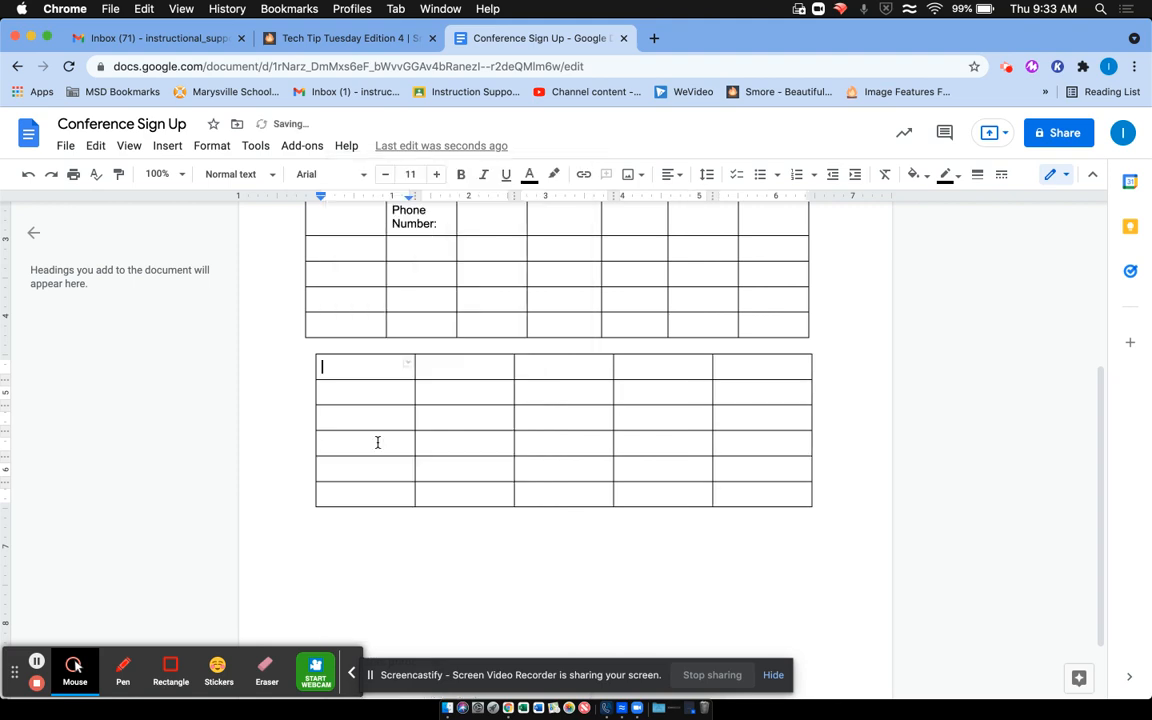
right_click(337, 370)
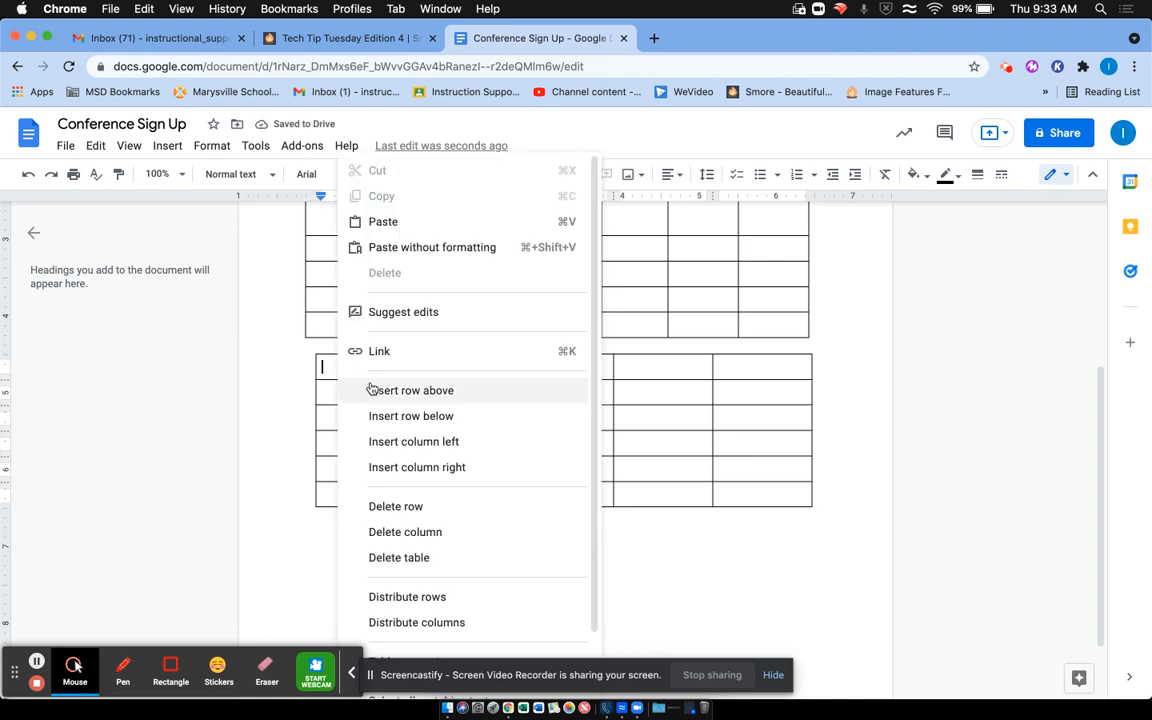
click(380, 418)
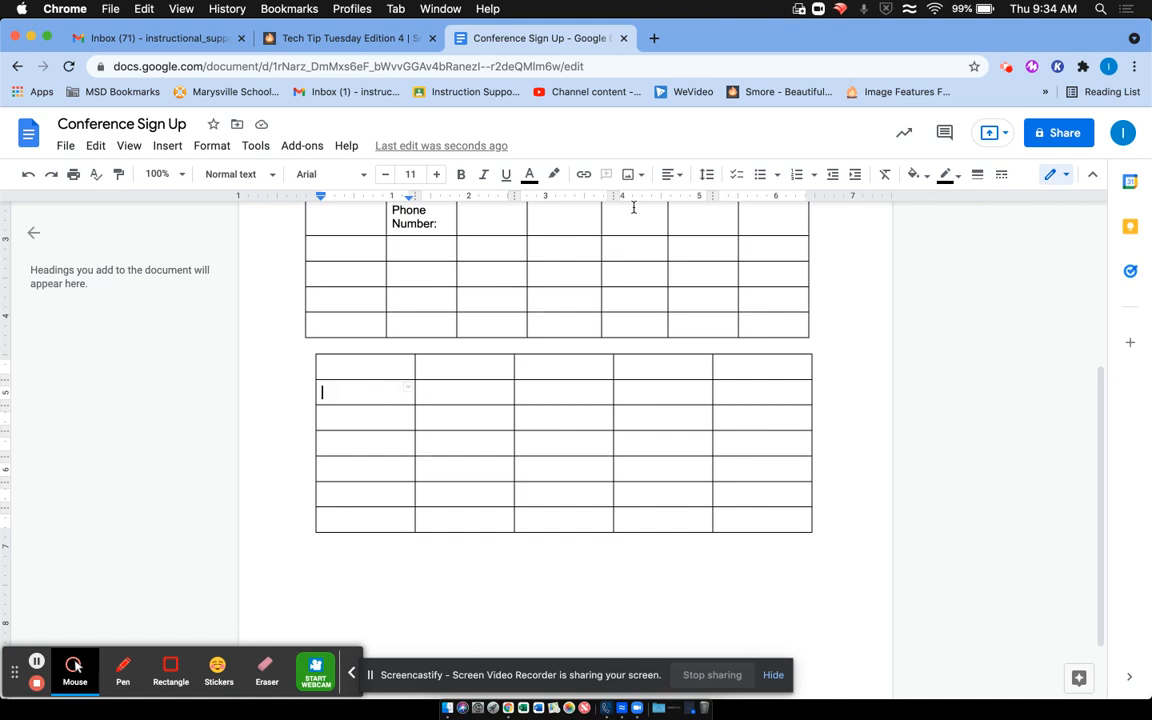
Set the document's link sharing to Anyone with the link and copy the link
click(1048, 138)
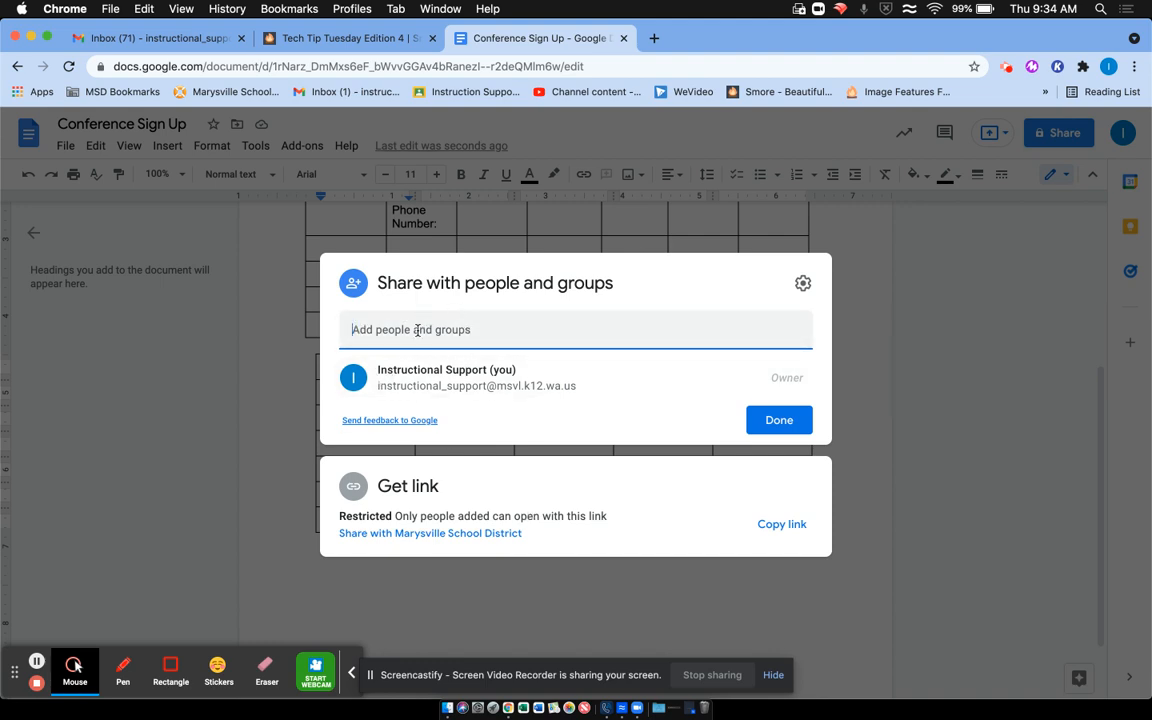
click(389, 534)
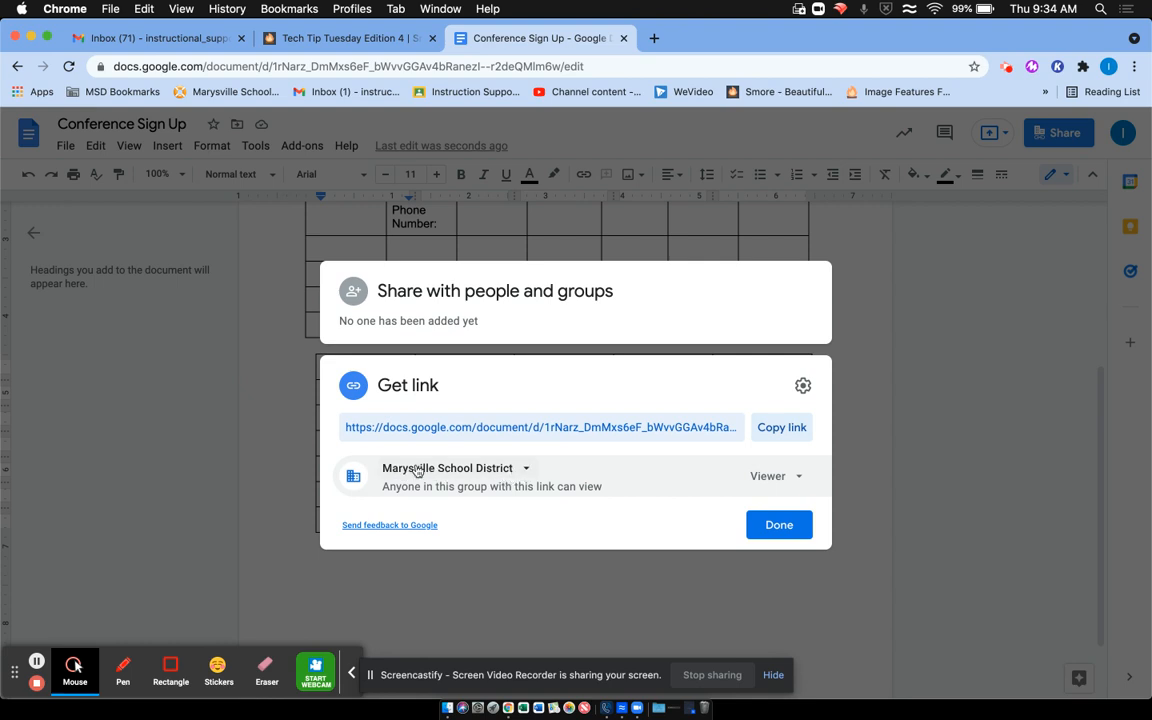
click(526, 470)
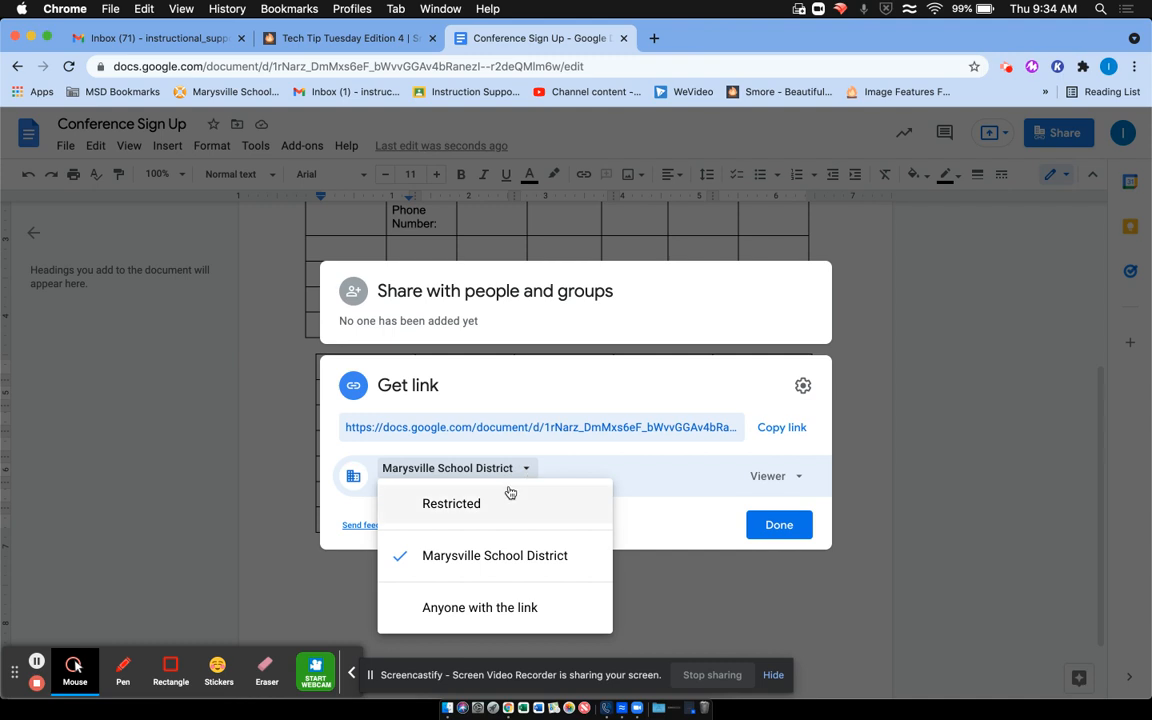
click(481, 608)
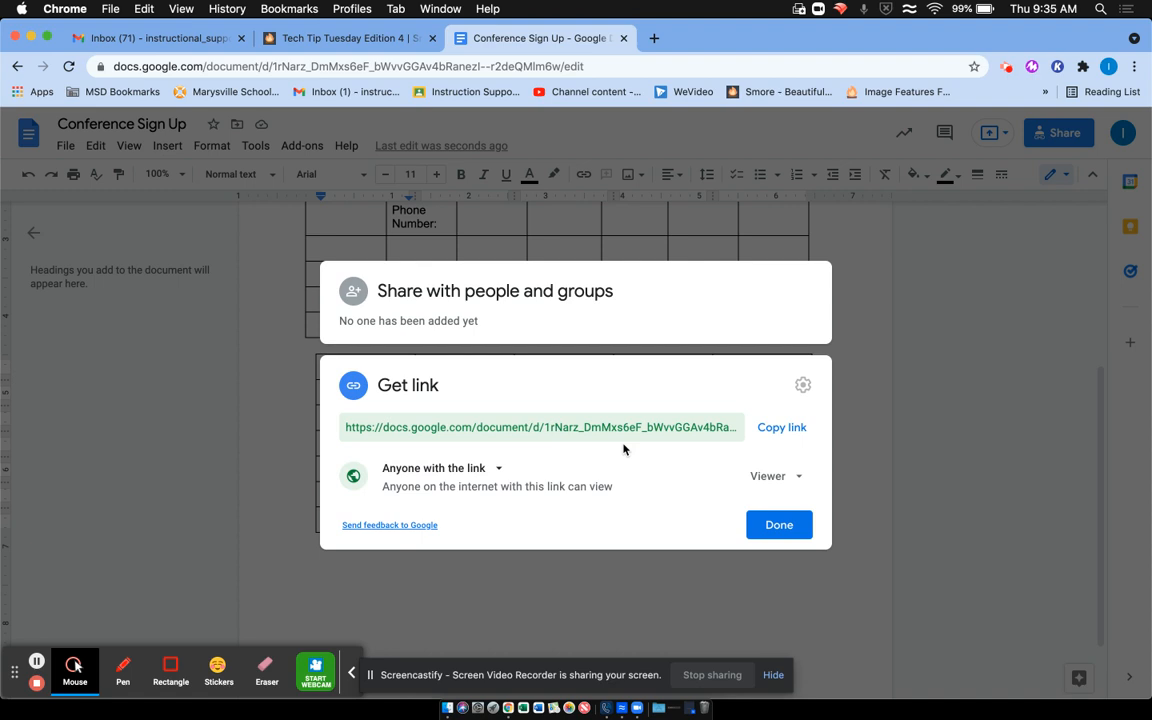
click(773, 430)
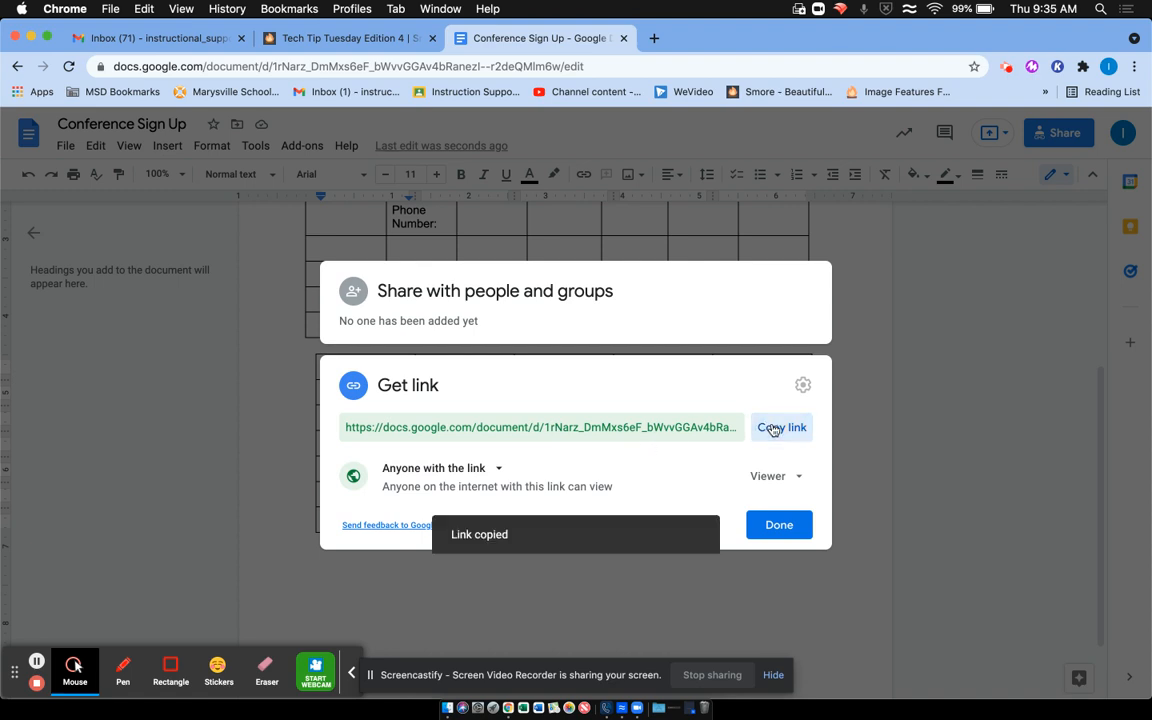
In the Gmail draft, replace the linked text with "Conference Sign Up Sheet: Please select a day and time that works best for you."
click(143, 40)
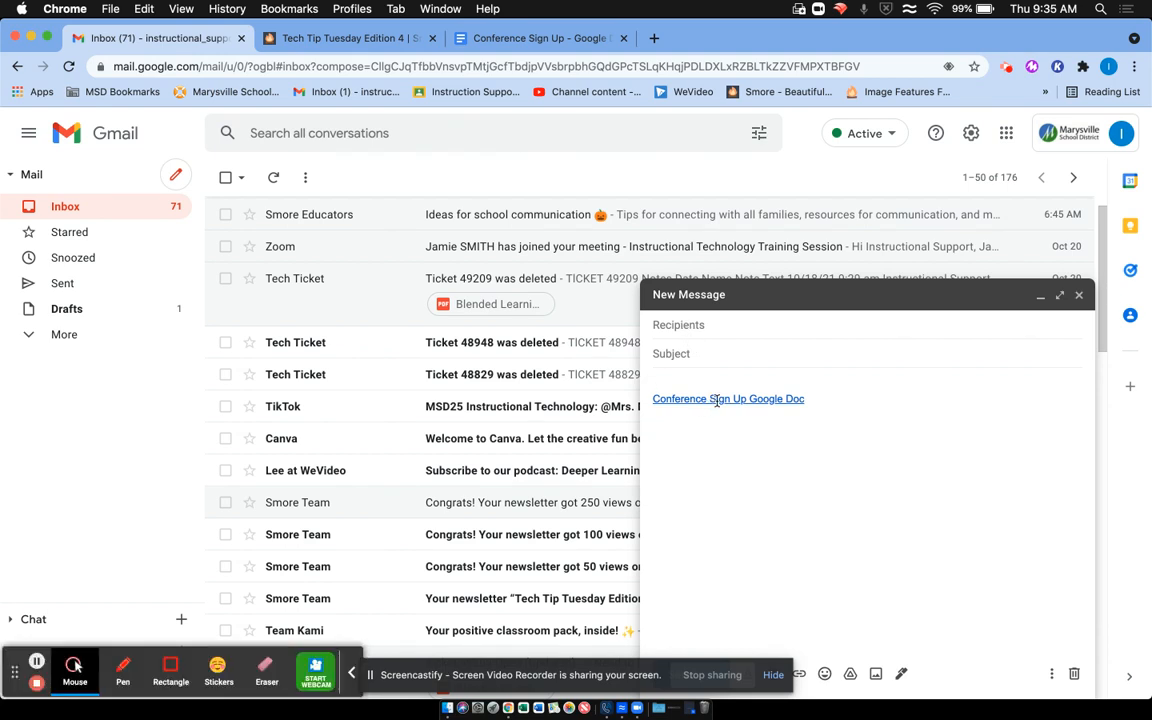
drag(806, 399, 655, 400)
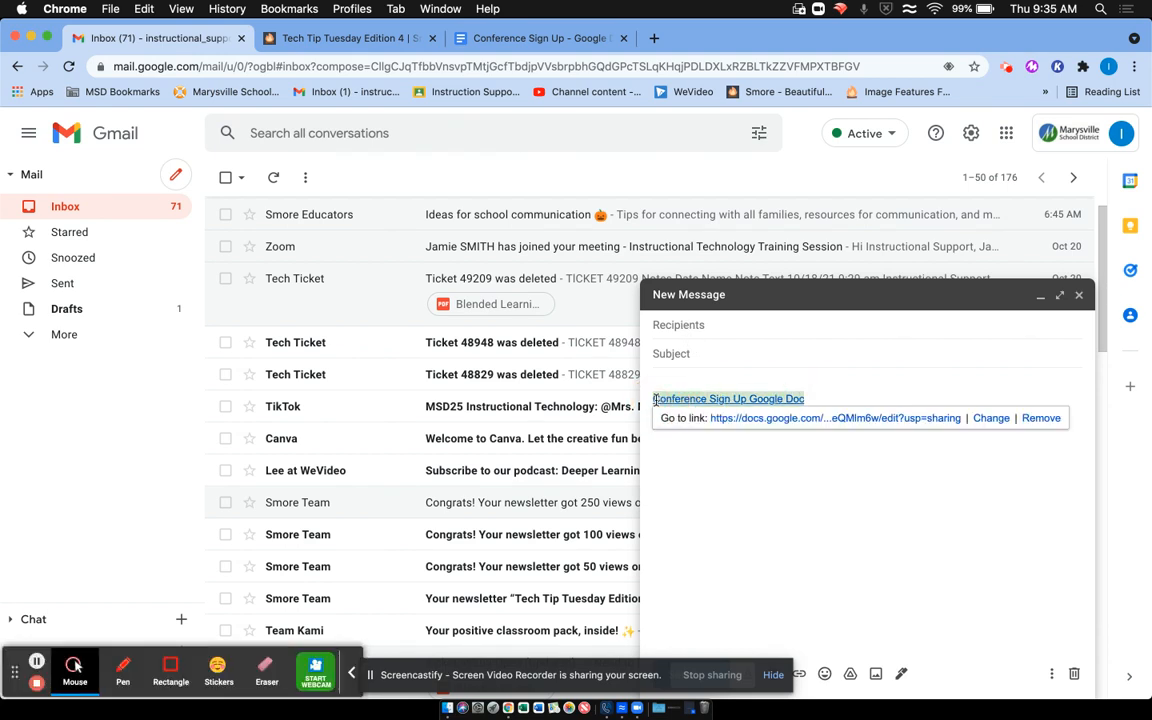
key(BackSpace)
text(Co)
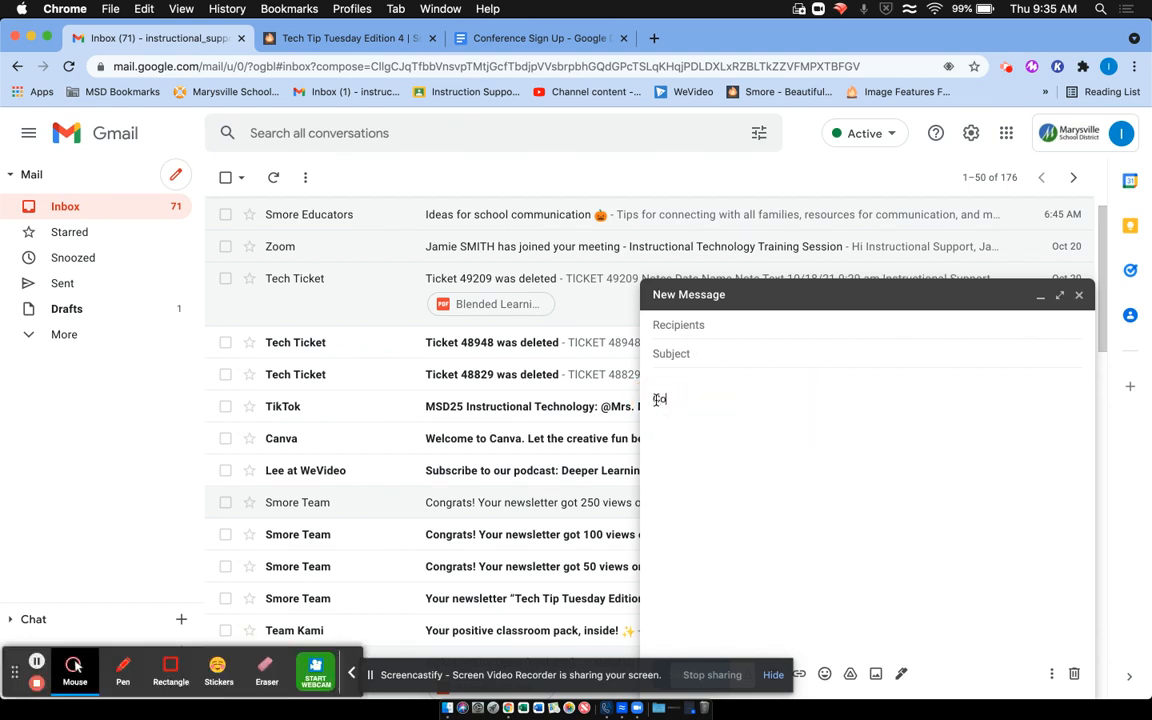
text(nference Sign Up Sheet)
key(BackSpace)
text(Please )
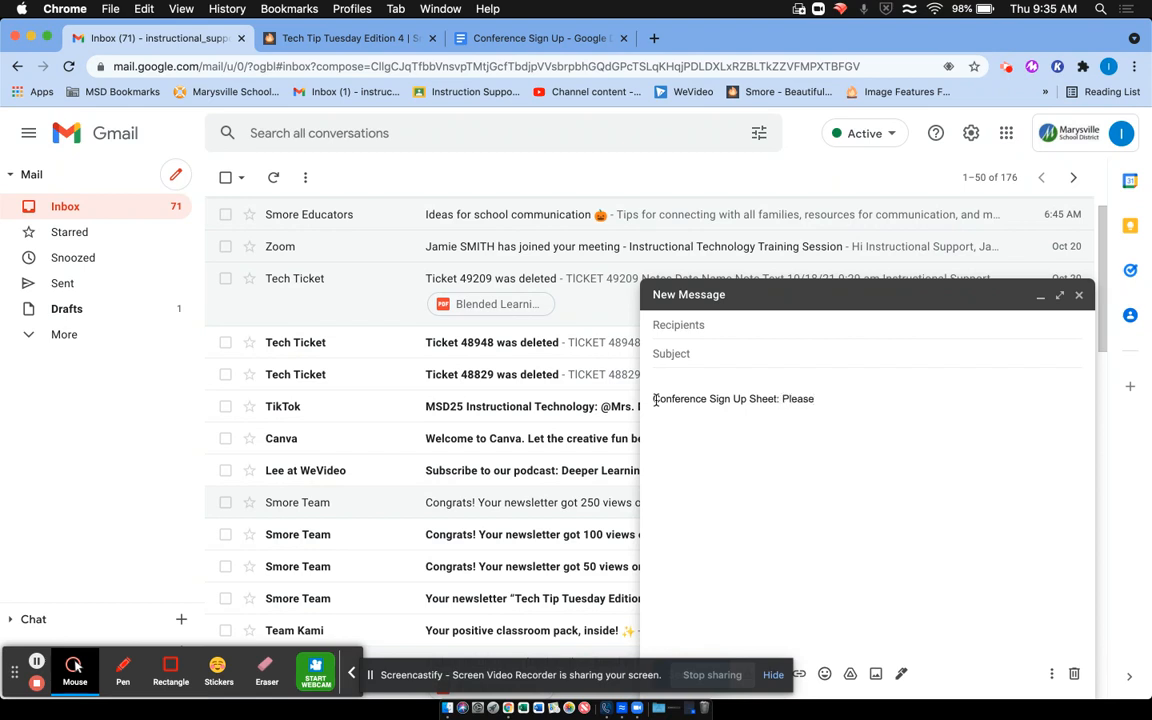
text(select a day and)
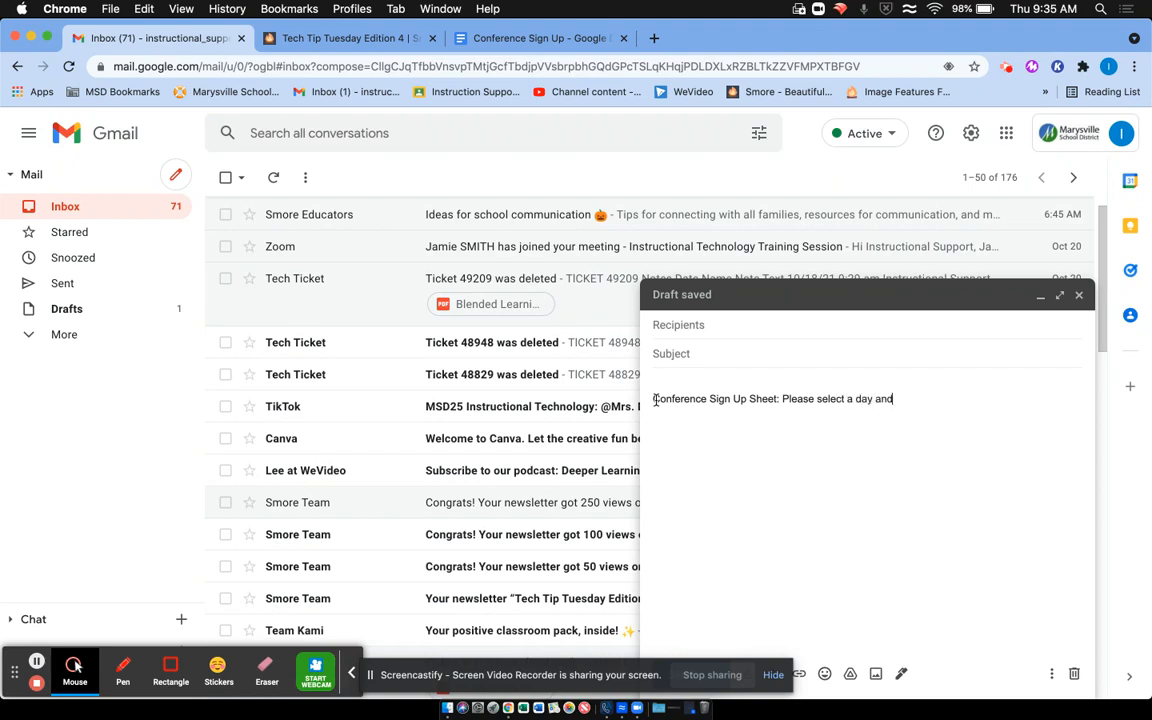
text( time that work best for you.)
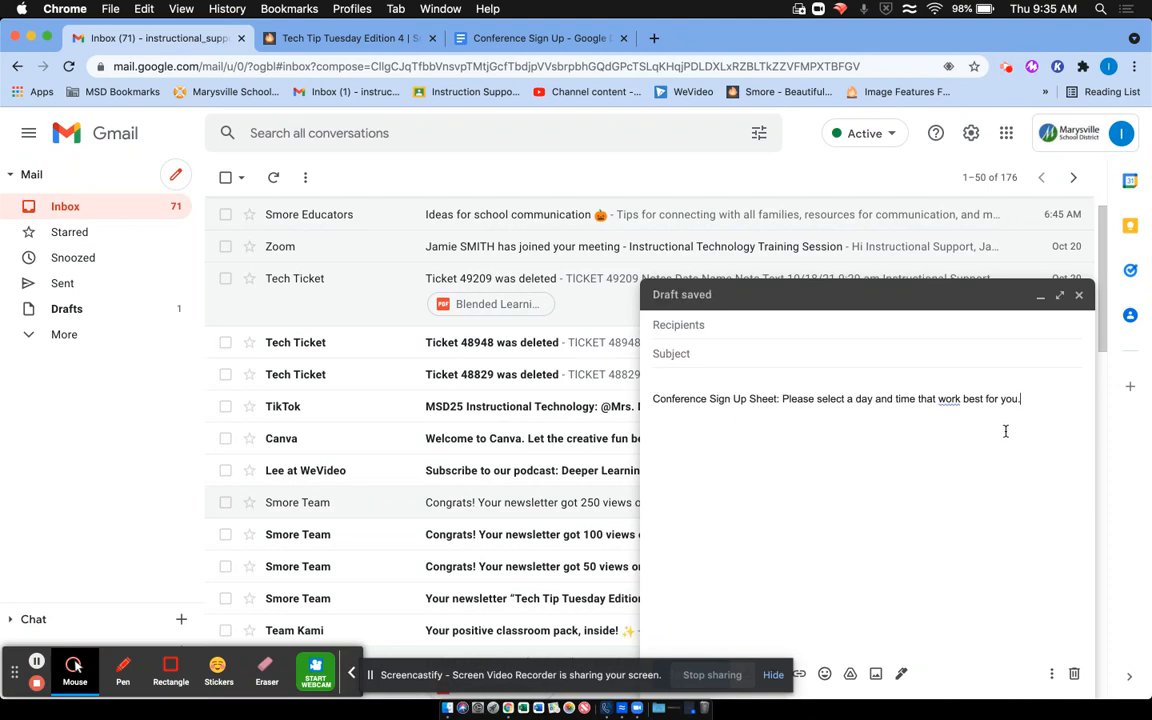
click(948, 399)
click(965, 427)
Add the line "Click on the blue hyper link below." above the Conference Sign Up Sheet sentence in the draft
click(656, 386)
text(Click on the blue hu)
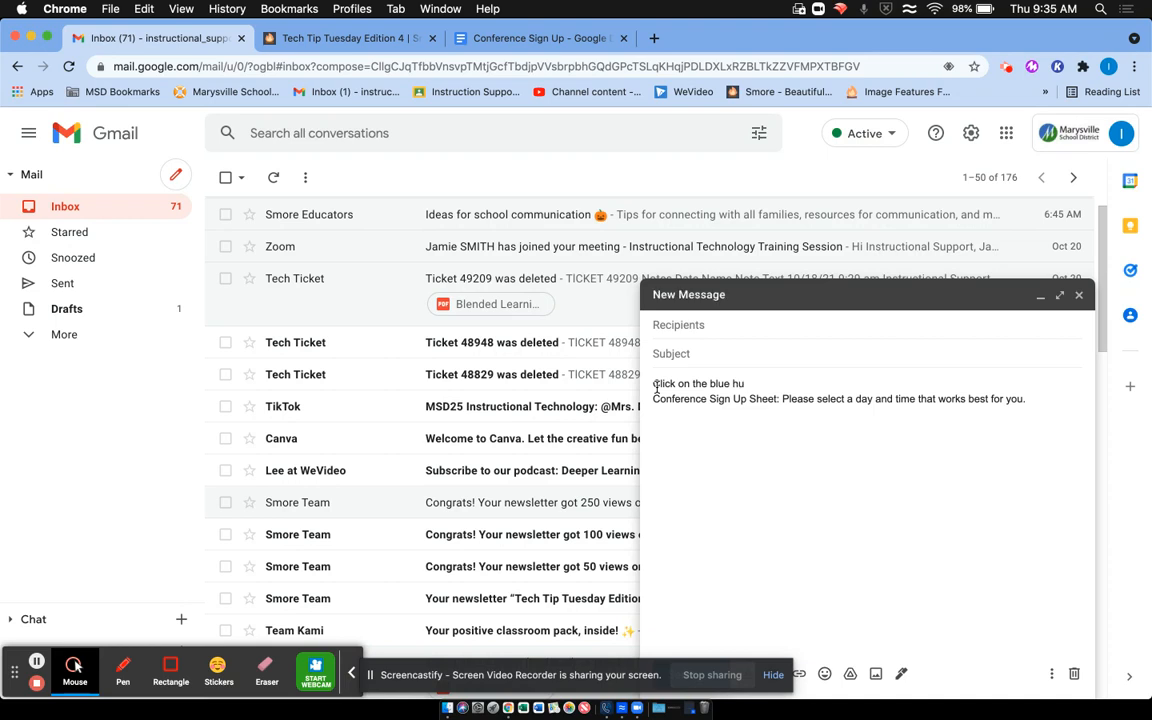
key(BackSpace)
text(yper link below.)
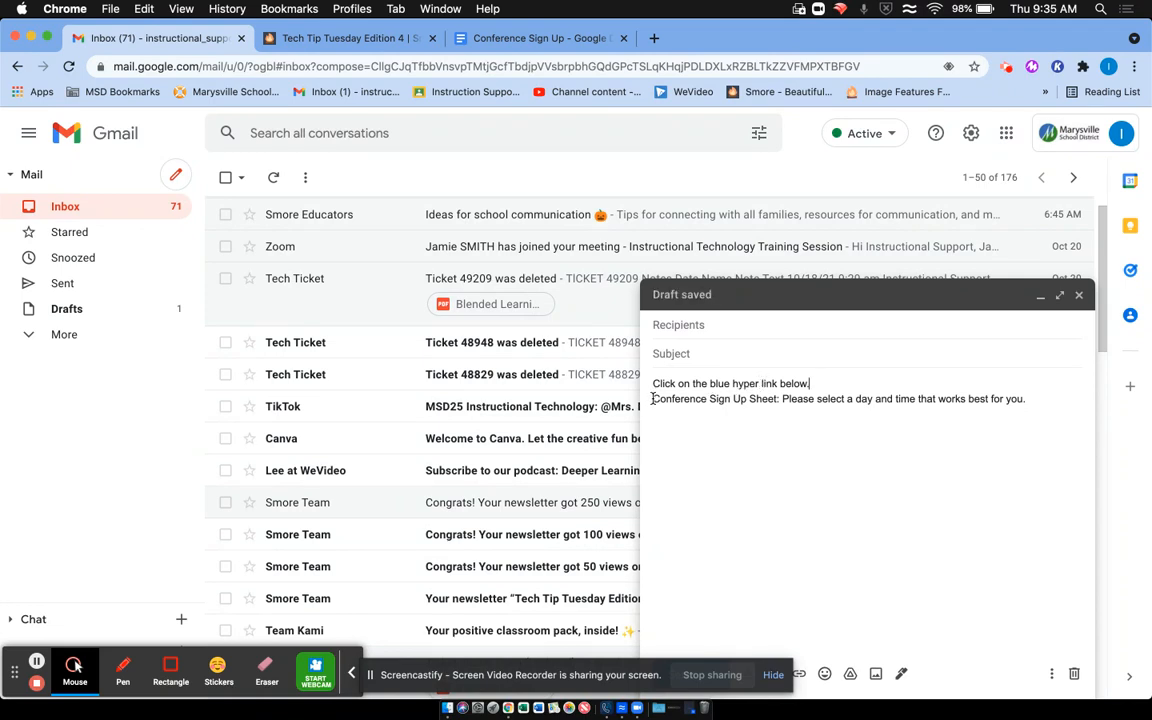
Paste the copied document link below the Conference Sign Up Sheet sentence, leaving one blank line between them
drag(652, 398, 777, 399)
click(1036, 400)
key(Return)
key(Return)
key(super+v)
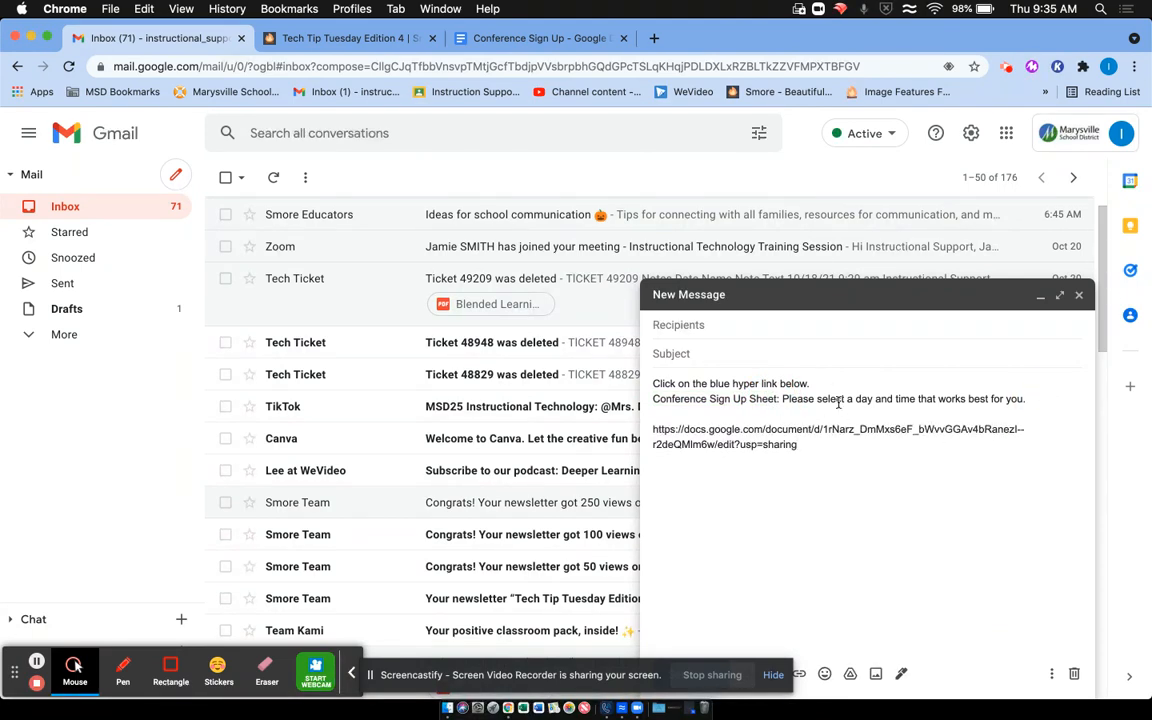
Hyperlink the words "Conference Sign Up Sheet" in the draft to the copied web address of the sign-up document
drag(777, 399, 653, 402)
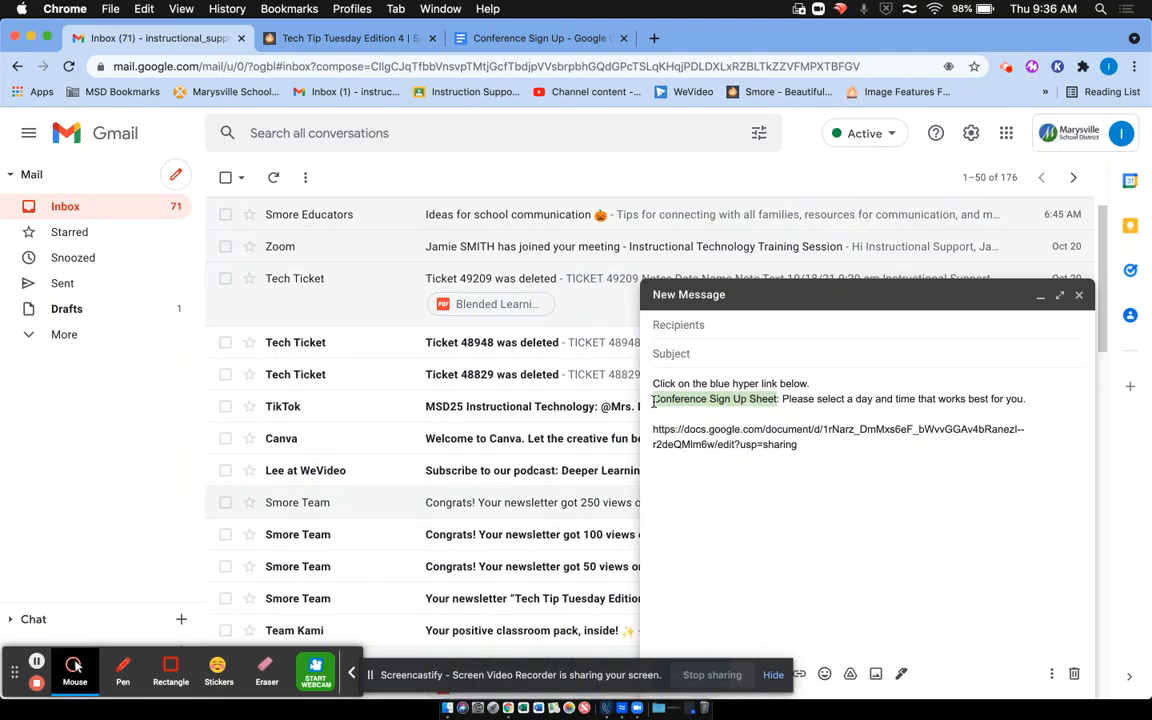
key(super+k)
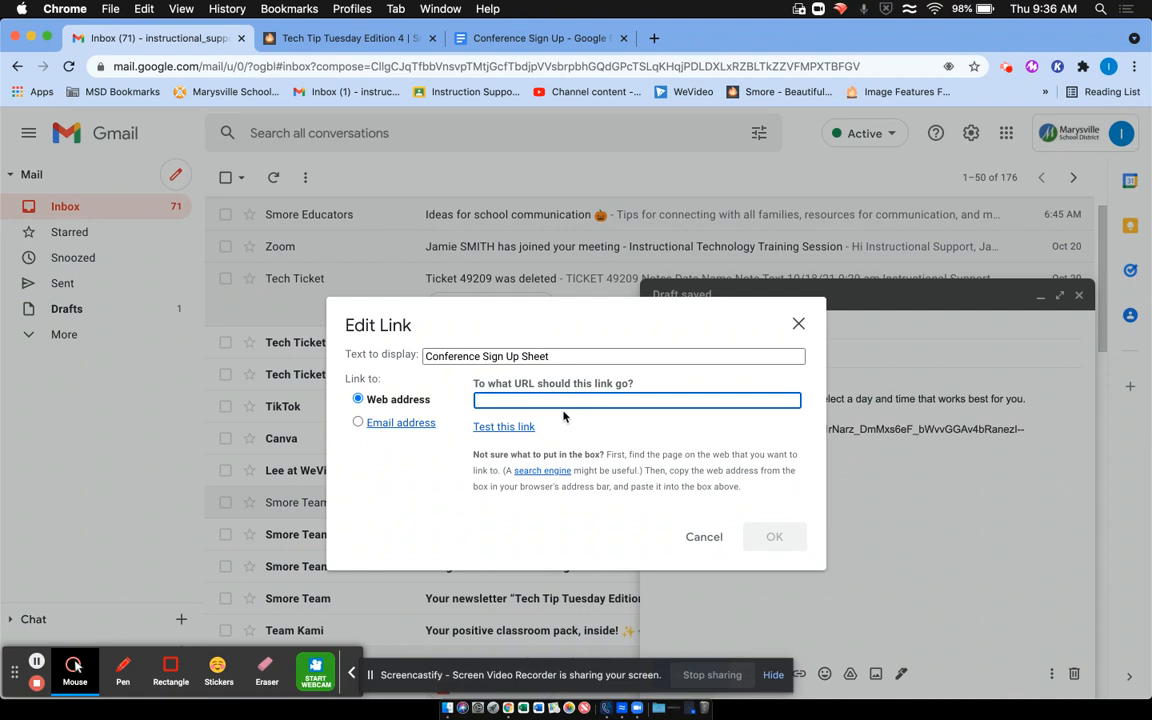
key(super+v)
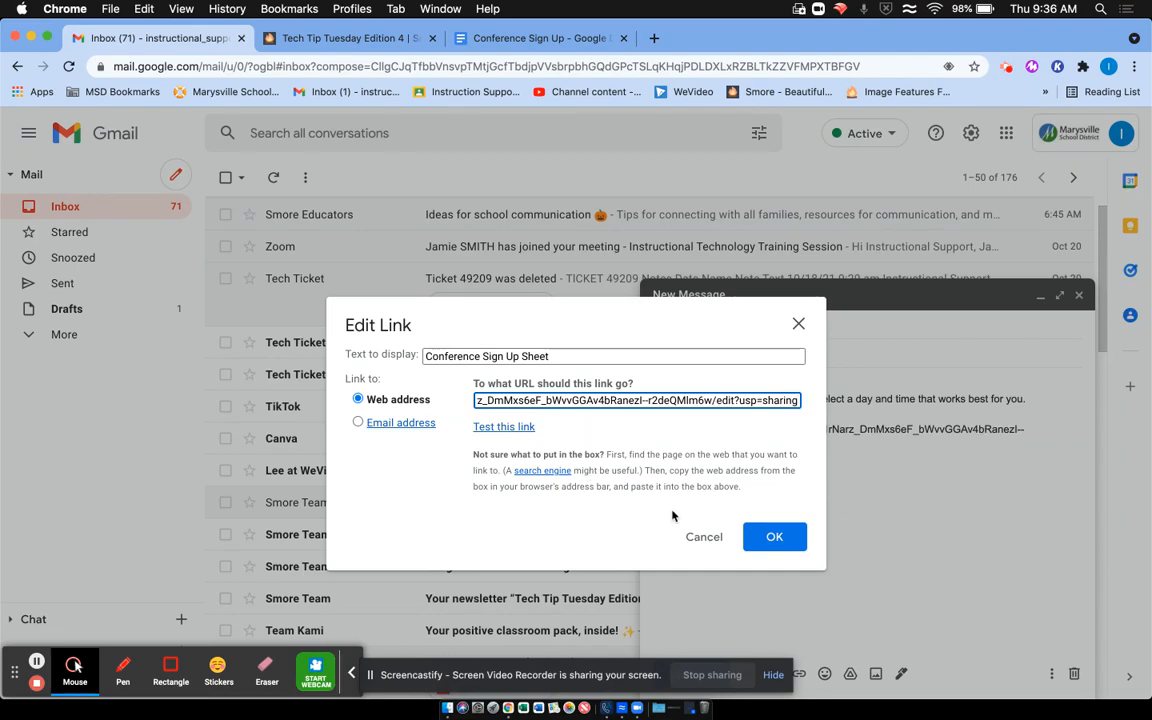
click(766, 537)
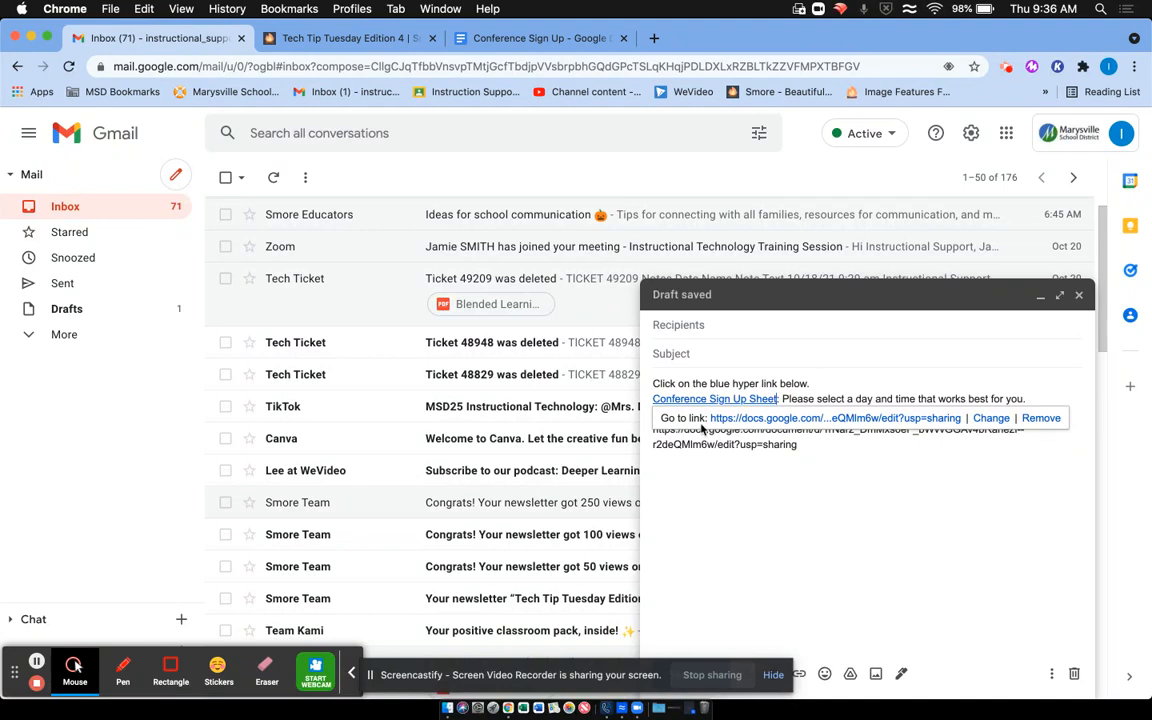
Test the new hyperlink by opening the sign-up document and placing the cursor in the Monday Afternoon 12:30-12:45 cell
click(731, 418)
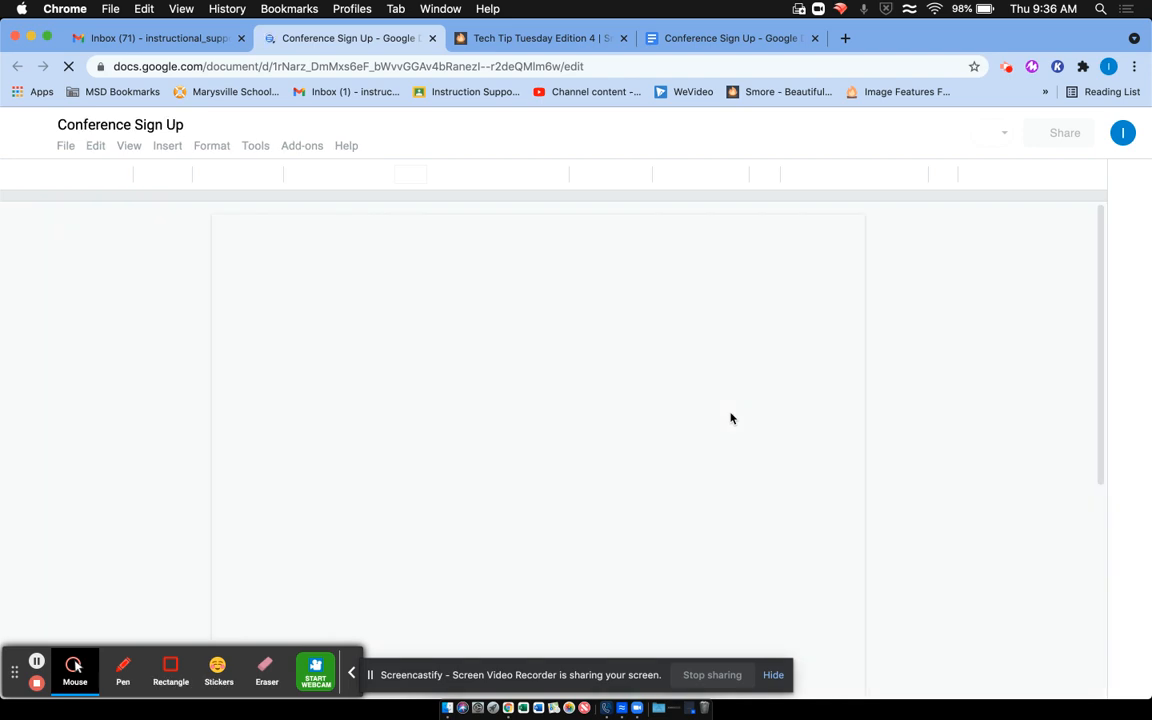
click(404, 362)
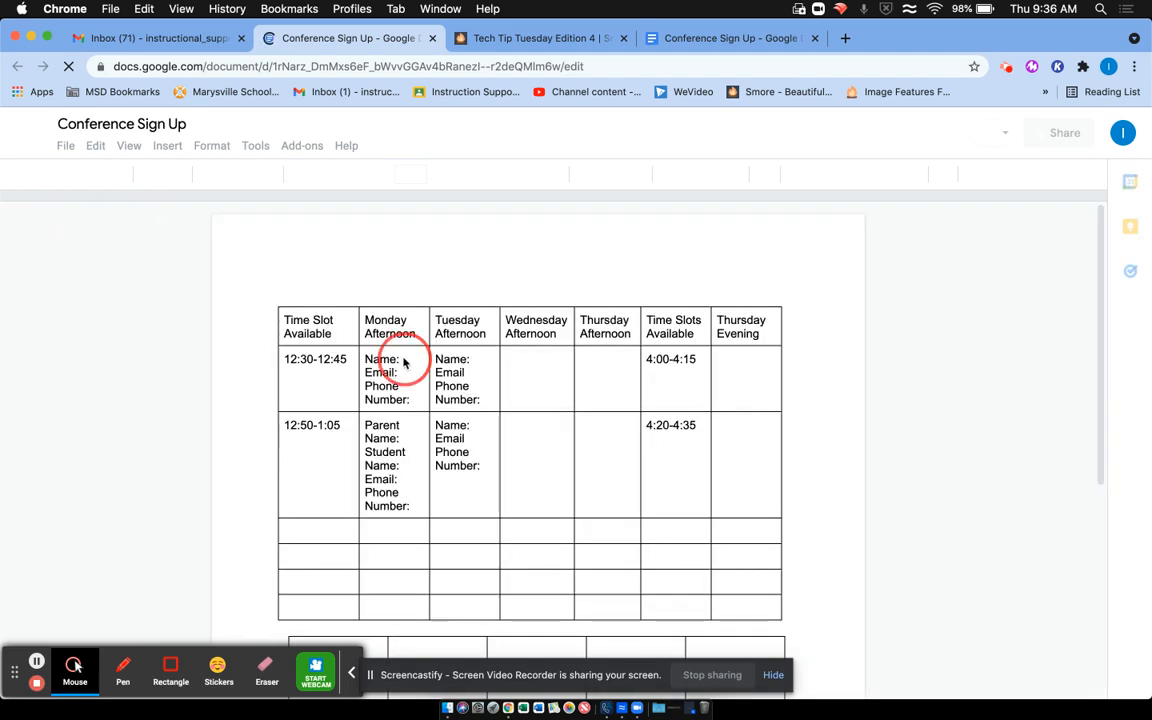